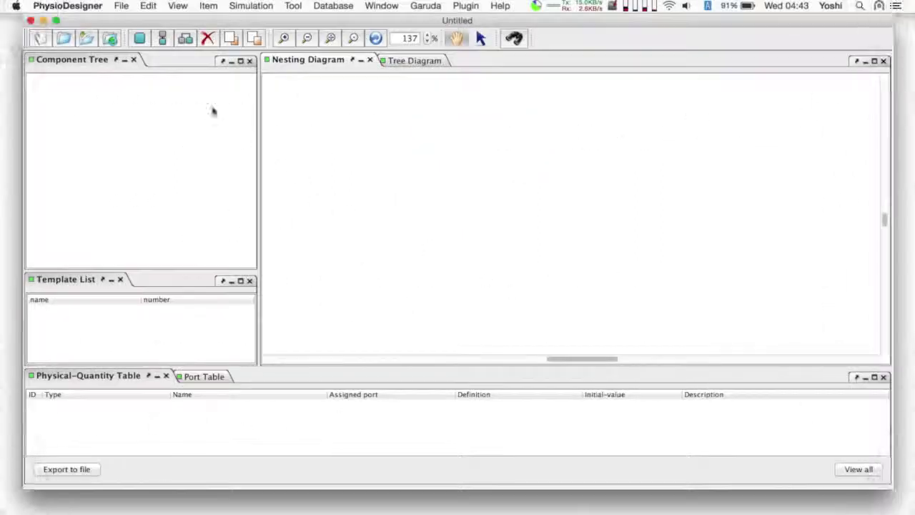
- Create a functional-unit module named poissonian_spikes
{"action": "left_click", "coordinate": [140, 38]}
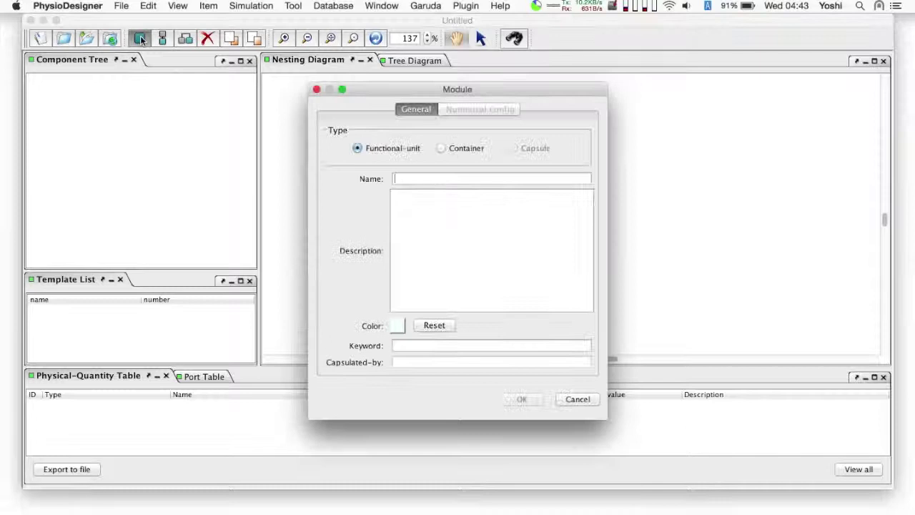
{"action": "type", "text": "poissonian_spikes"}
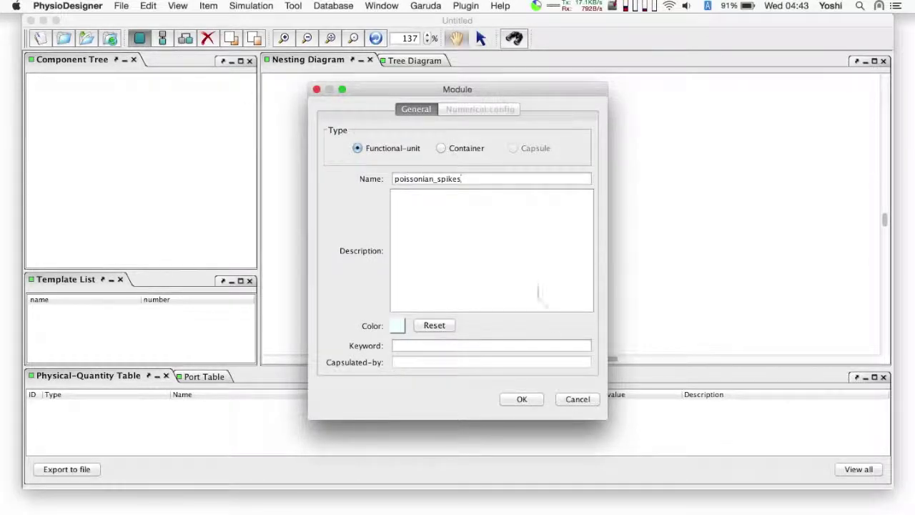
{"action": "left_click", "coordinate": [532, 400]}
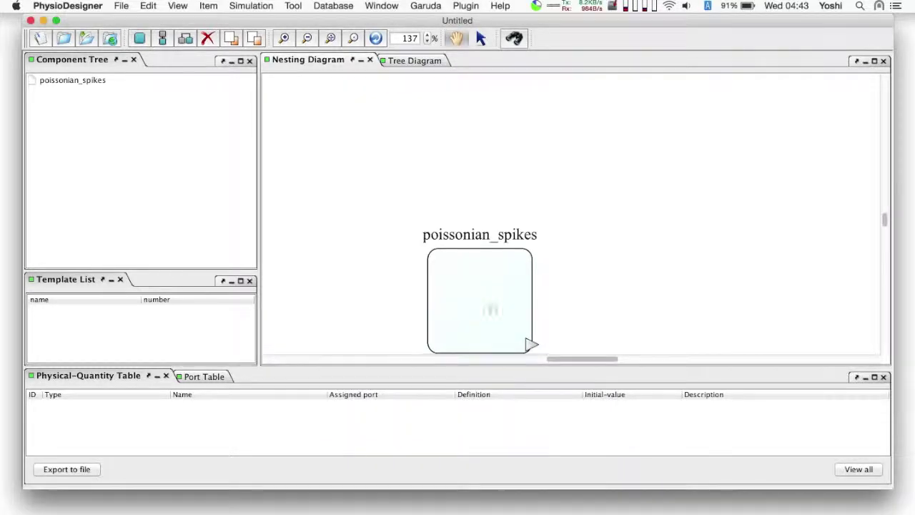
- Add a Variable-parameter physical quantity named interval to the poissonian_spikes module
{"action": "right_click", "coordinate": [520, 224]}
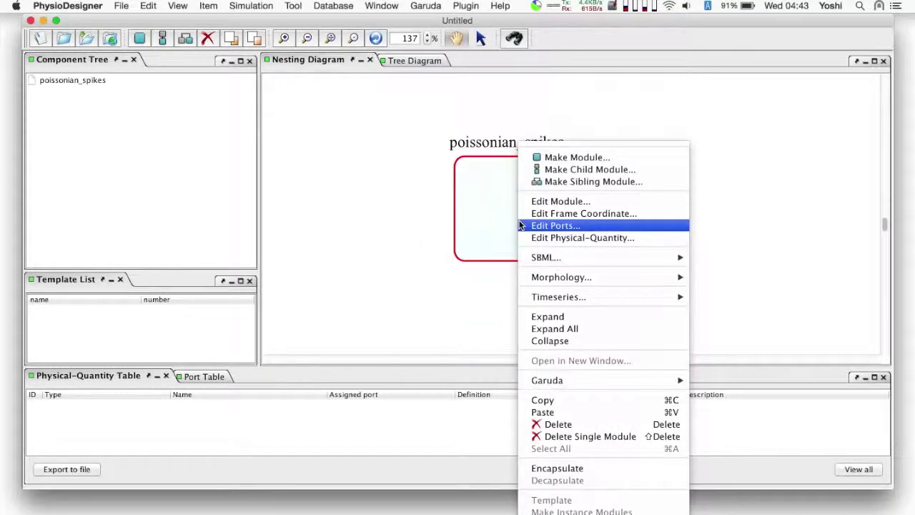
{"action": "left_click", "coordinate": [569, 238]}
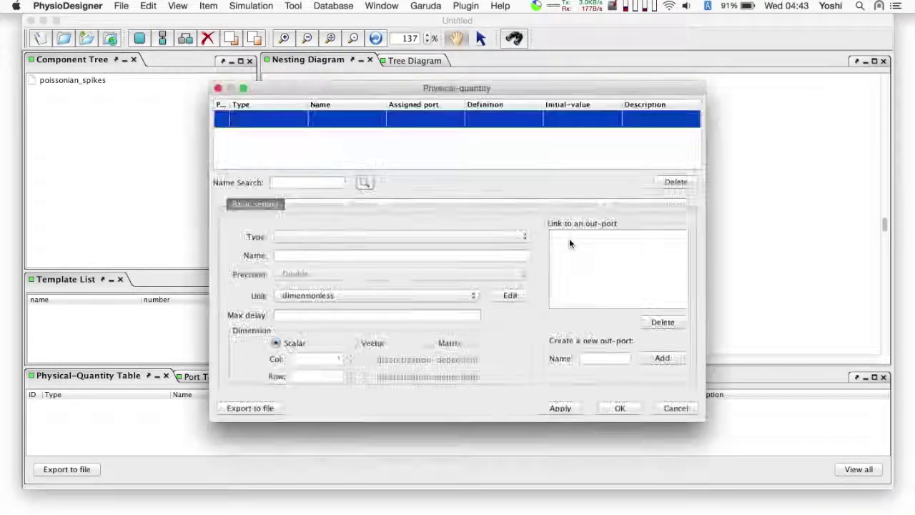
{"action": "left_click", "coordinate": [435, 237]}
{"action": "left_click", "coordinate": [397, 254]}
{"action": "left_click", "coordinate": [390, 256]}
{"action": "type", "text": "interval"}
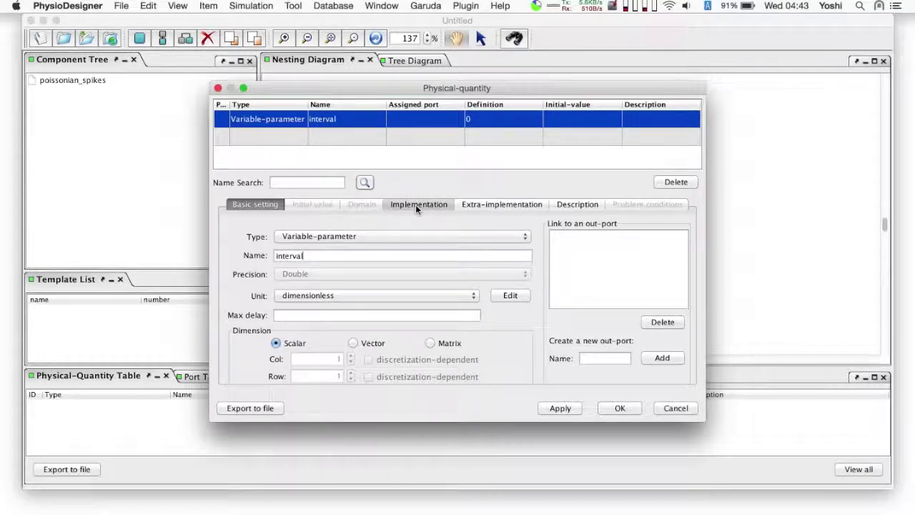
- Define the implementation equation of interval as interval = exponential_variate(1)
{"action": "left_click", "coordinate": [416, 205]}
{"action": "left_click", "coordinate": [321, 368]}
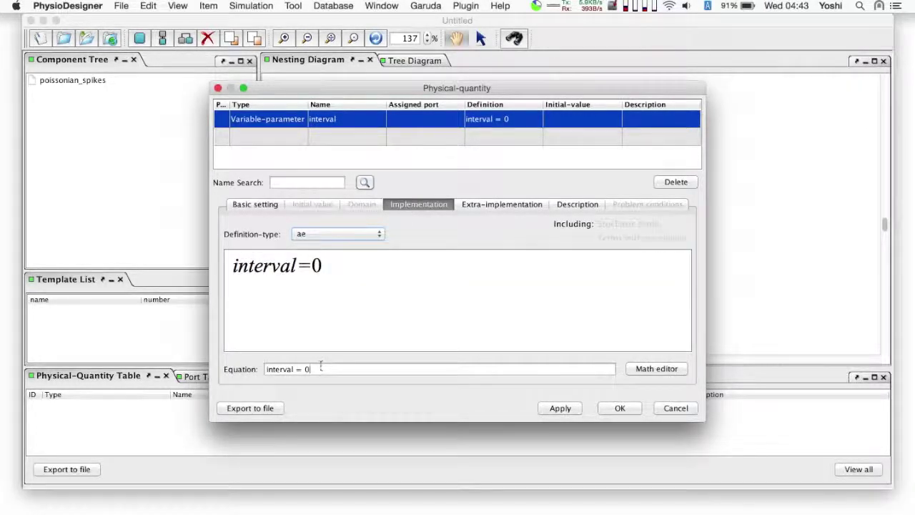
{"action": "key", "text": "BackSpace"}
{"action": "type", "text": "exp"}
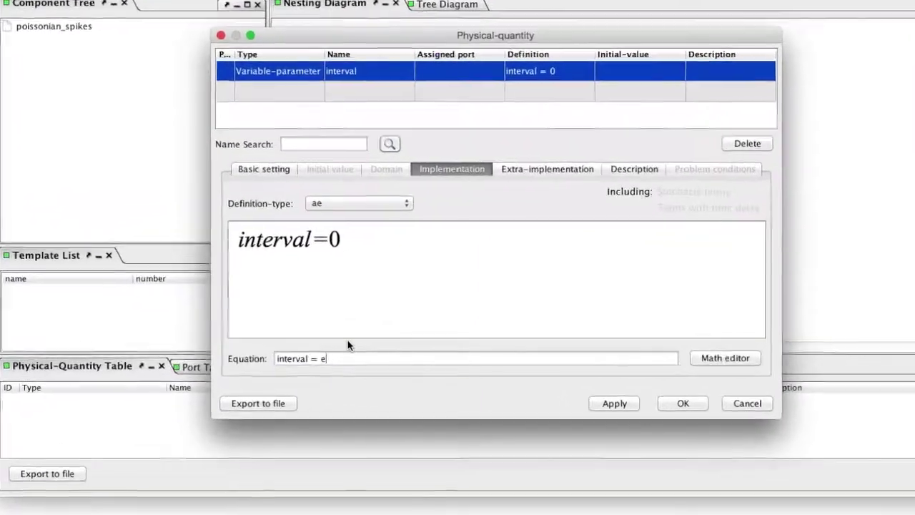
{"action": "type", "text": "onential"}
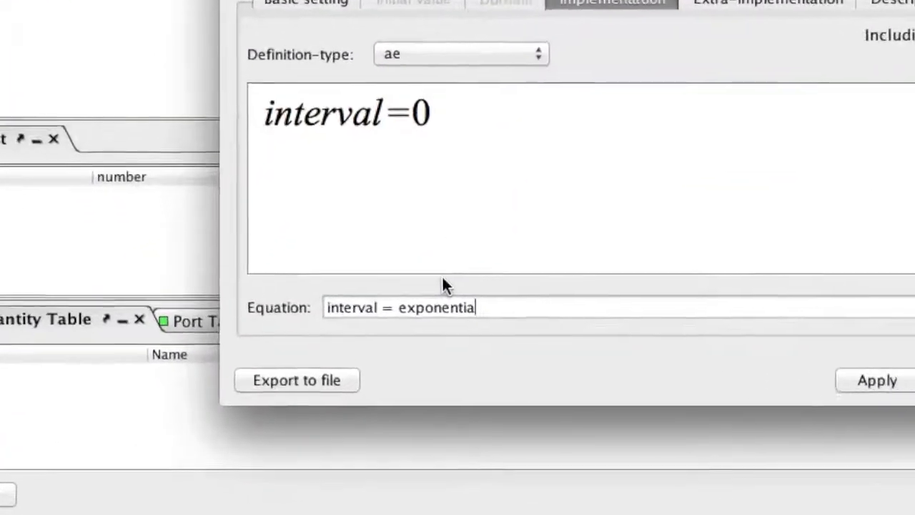
{"action": "type", "text": "_var"}
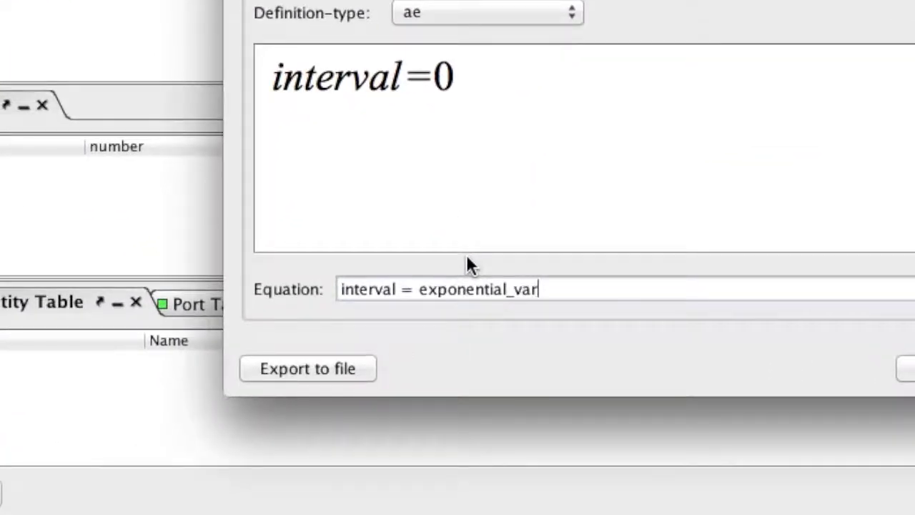
{"action": "type", "text": "iate(1,"}
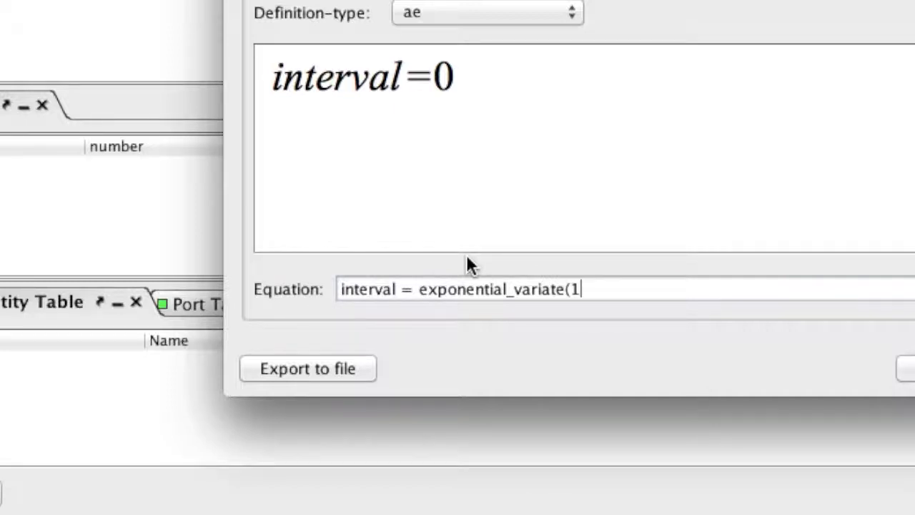
{"action": "type", "text": ")"}
{"action": "key", "text": "Return"}
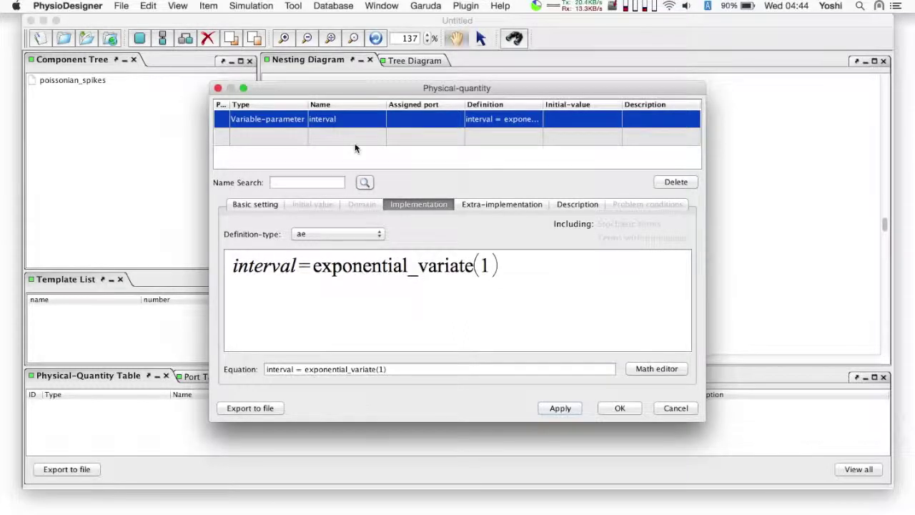
- Add a second physical quantity of type State named next_timing
{"action": "left_click", "coordinate": [343, 136]}
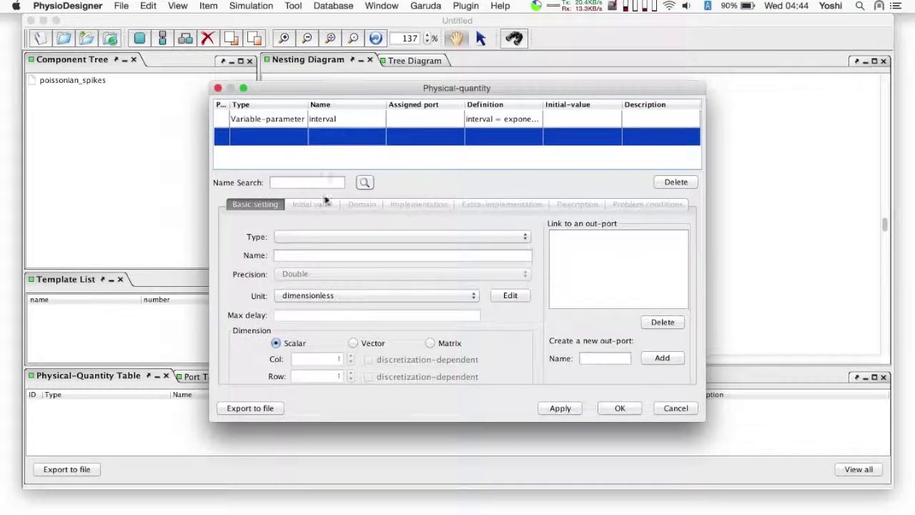
{"action": "left_click", "coordinate": [310, 238]}
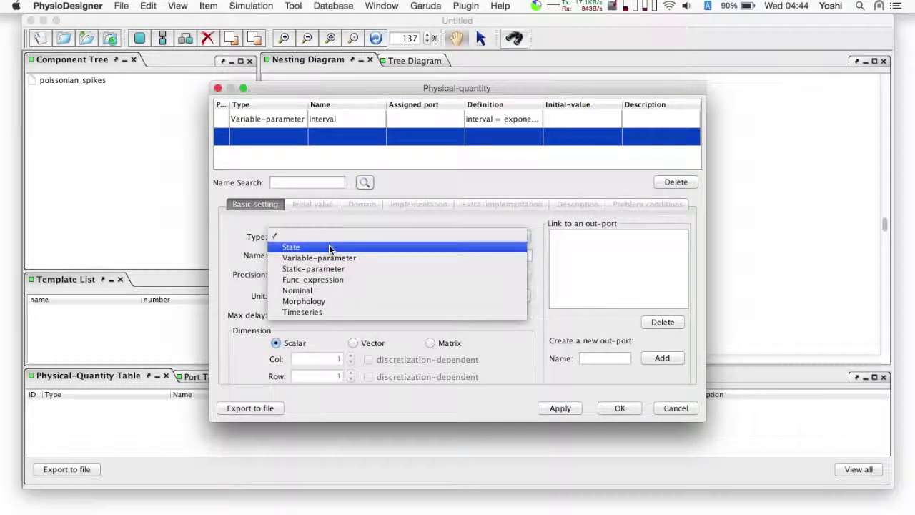
{"action": "left_click", "coordinate": [329, 247]}
{"action": "left_click", "coordinate": [326, 255]}
{"action": "type", "text": "nex"}
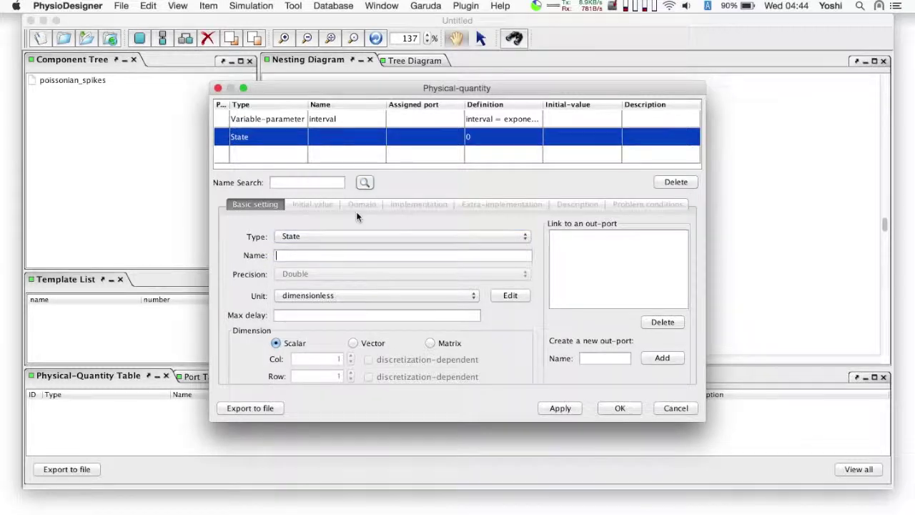
{"action": "type", "text": "t_timing"}
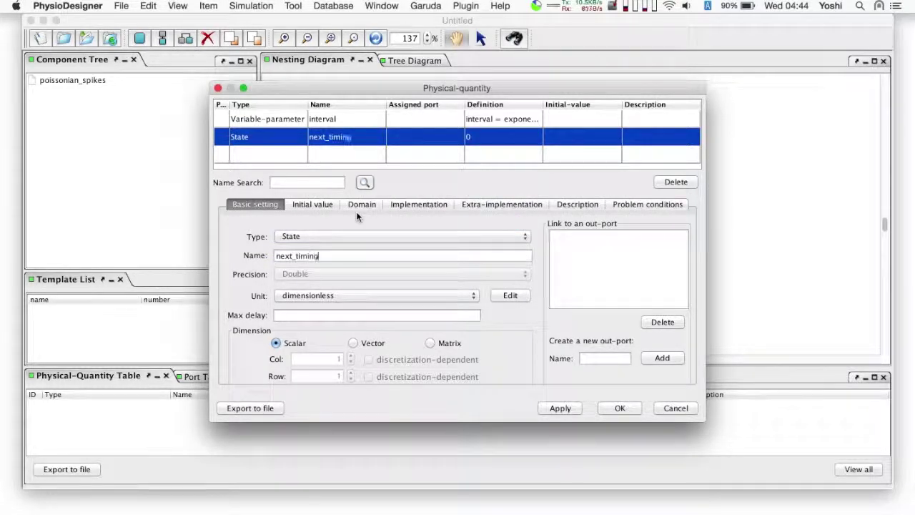
- Set the initial value of next_timing to interval
{"action": "left_click", "coordinate": [325, 206]}
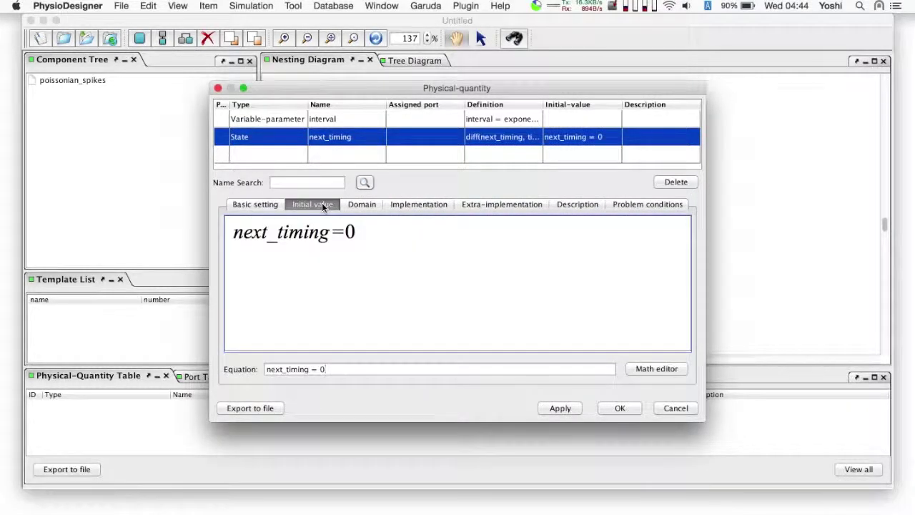
{"action": "key", "text": "BackSpace"}
{"action": "type", "text": "in"}
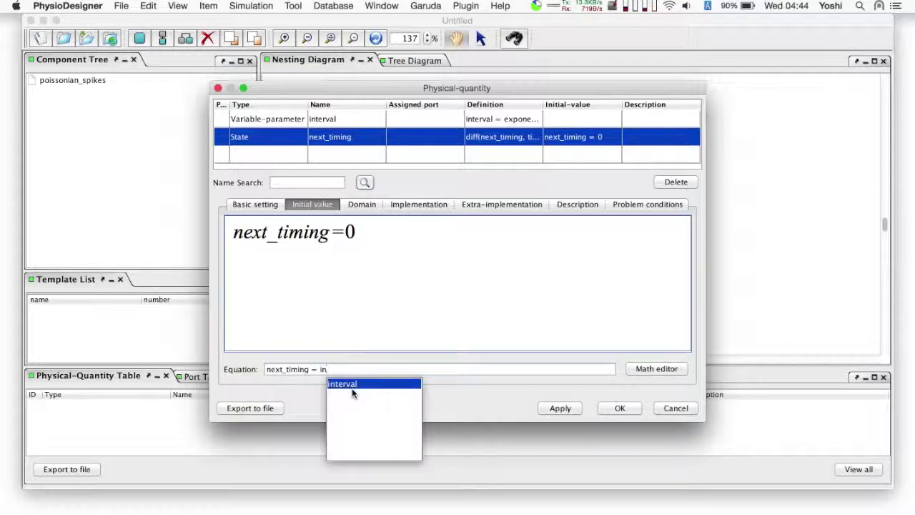
{"action": "left_click", "coordinate": [351, 383]}
{"action": "key", "text": "Return"}
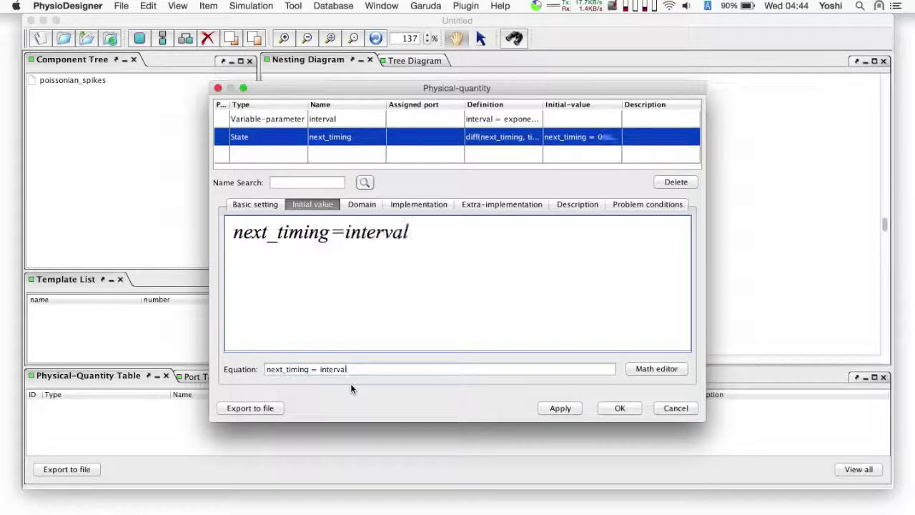
- Give next_timing a conditional extra-implementation with the if condition spike==1, and have the undefined quantity spike created automatically
{"action": "left_click", "coordinate": [430, 204]}
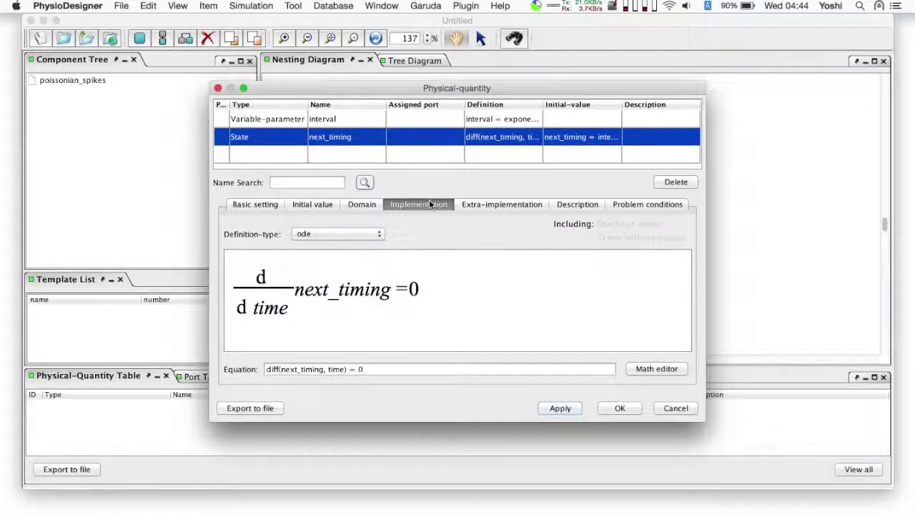
{"action": "left_click", "coordinate": [491, 204]}
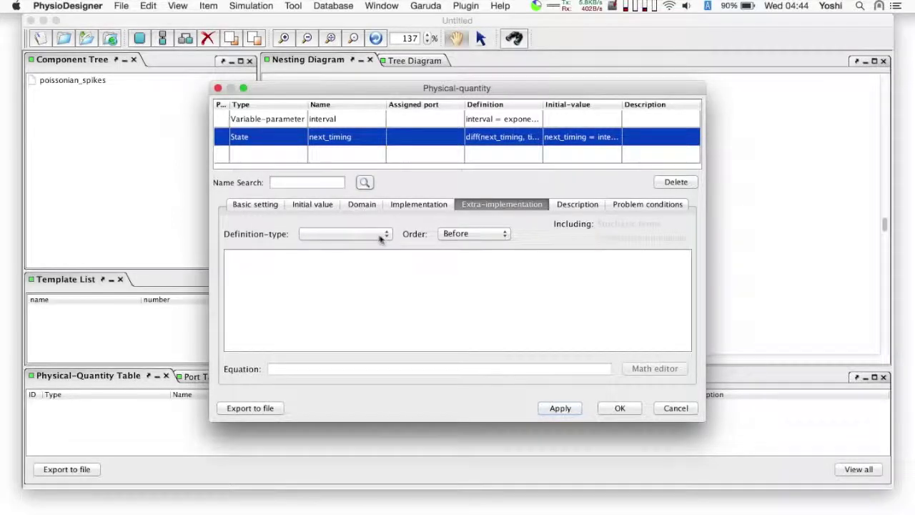
{"action": "left_click", "coordinate": [384, 238]}
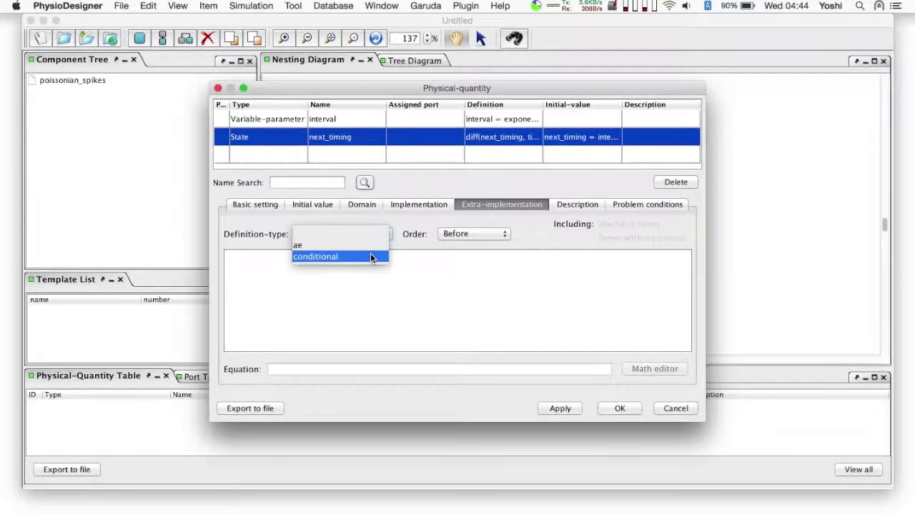
{"action": "left_click", "coordinate": [372, 255]}
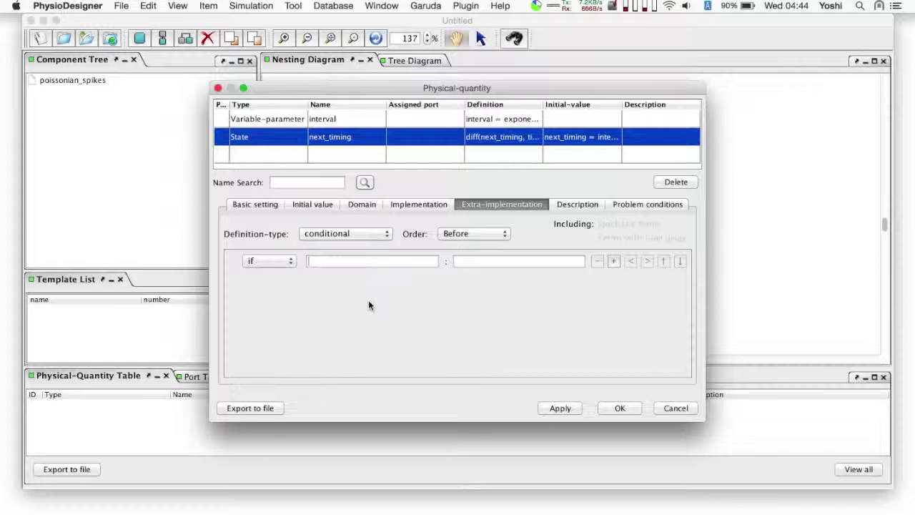
{"action": "type", "text": "spike==0"}
{"action": "key", "text": "Return"}
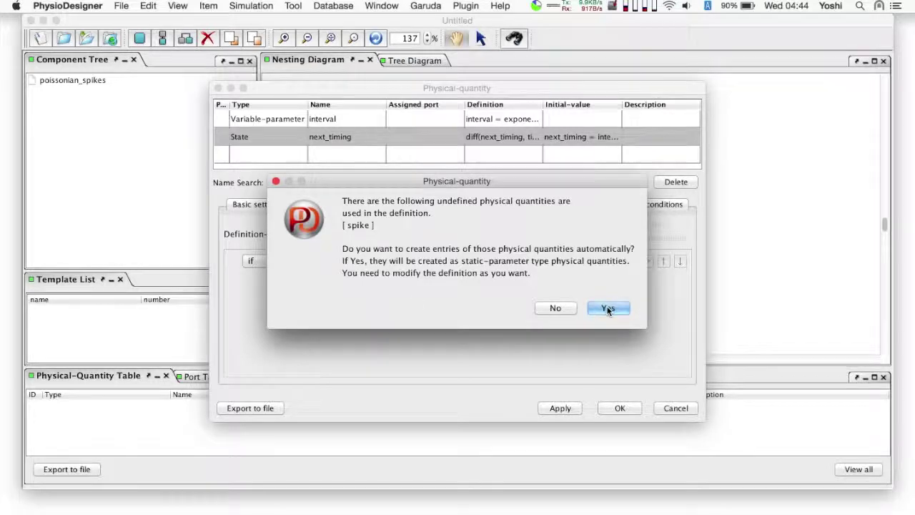
{"action": "left_click", "coordinate": [593, 309]}
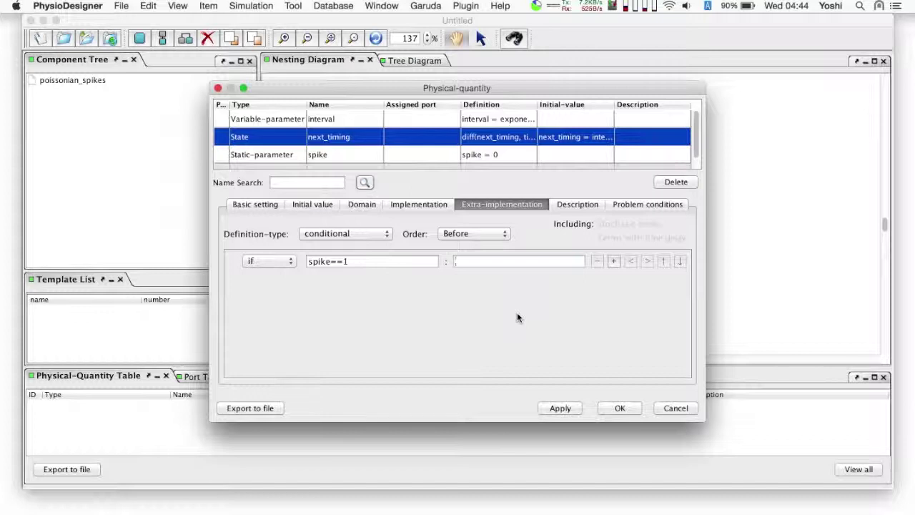
- Set the result of the spike==1 condition to next_timing=last+interval, and have the undefined quantity last created automatically
{"action": "type", "text": "ne"}
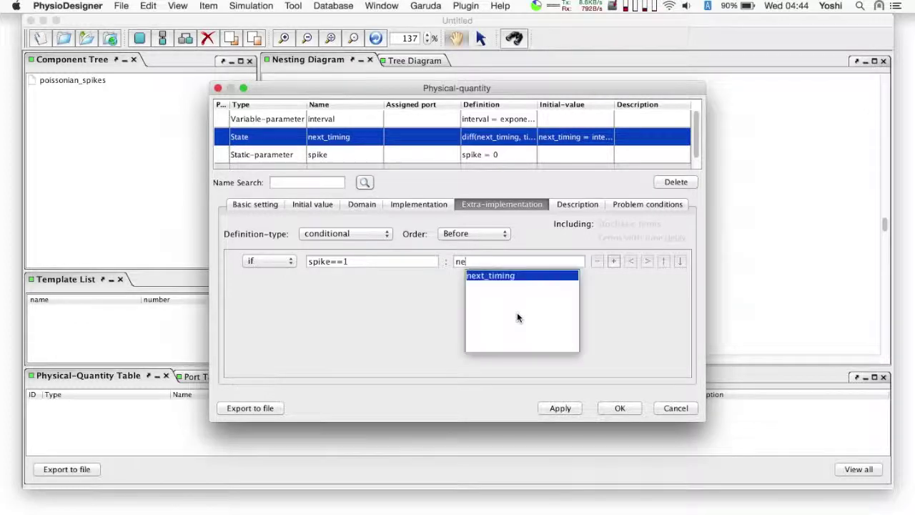
{"action": "left_click", "coordinate": [506, 276]}
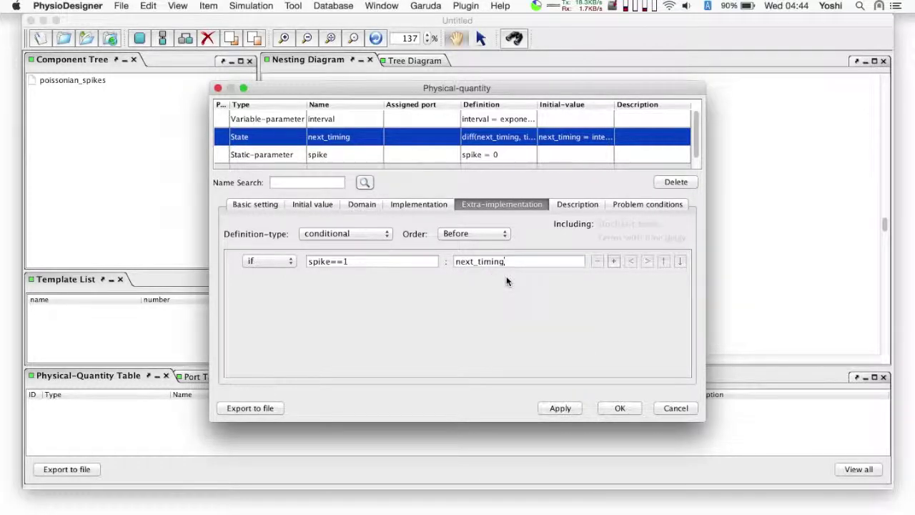
{"action": "type", "text": "=last+interval"}
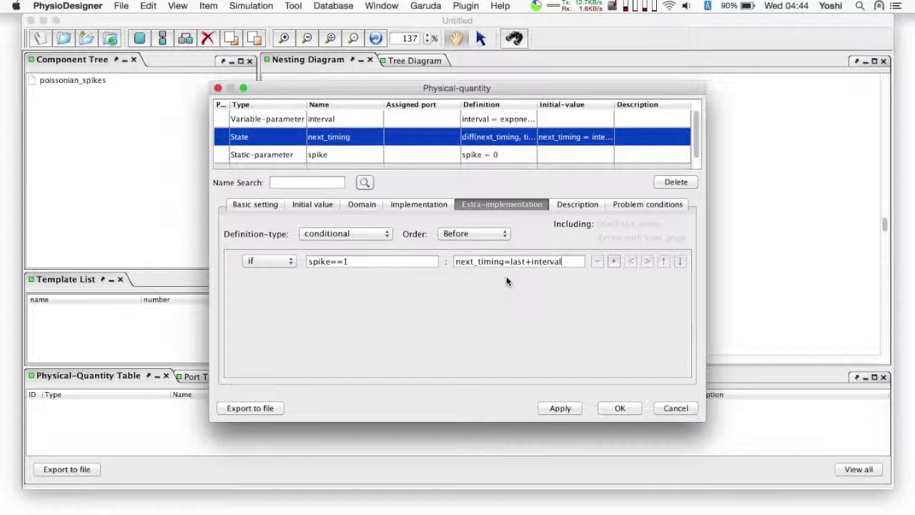
{"action": "key", "text": "Return"}
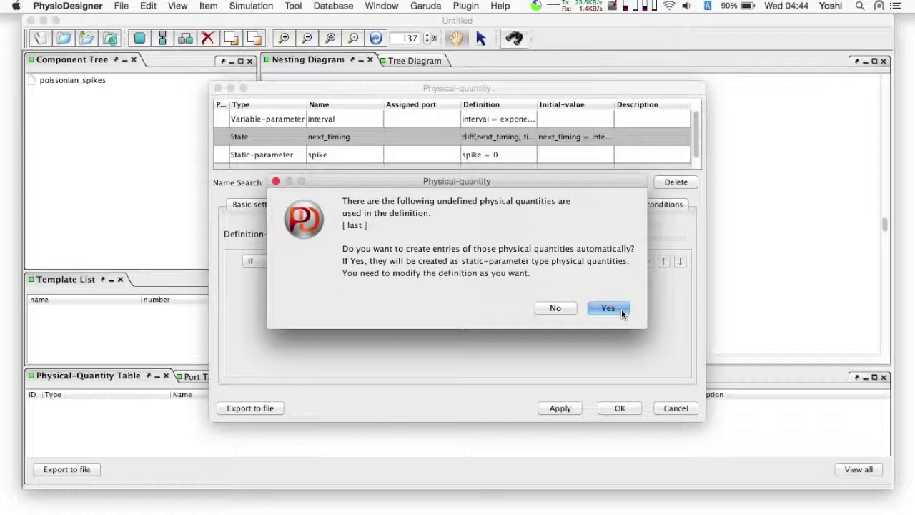
{"action": "left_click", "coordinate": [608, 309]}
- Change the type of the spike quantity to Variable-parameter
{"action": "left_click", "coordinate": [440, 156]}
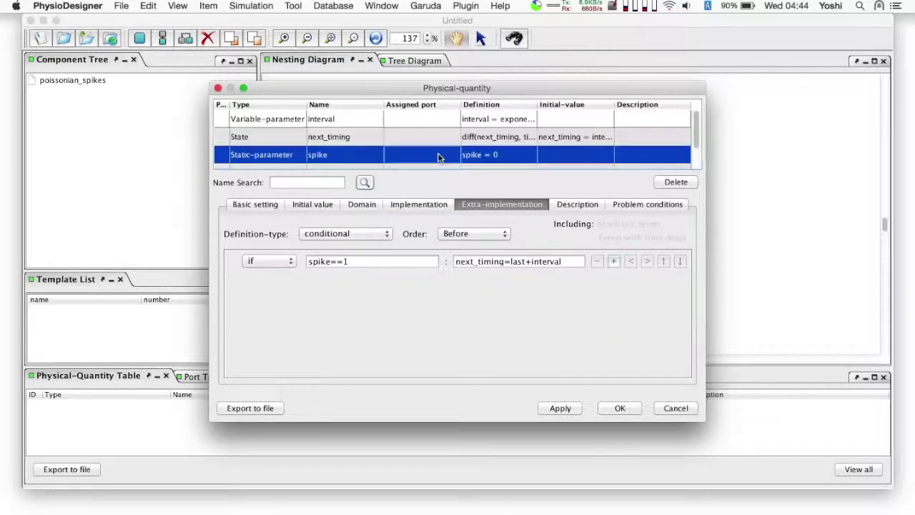
{"action": "scroll", "coordinate": [433, 161], "scroll_direction": "down", "scroll_amount": 2}
{"action": "left_click", "coordinate": [263, 205]}
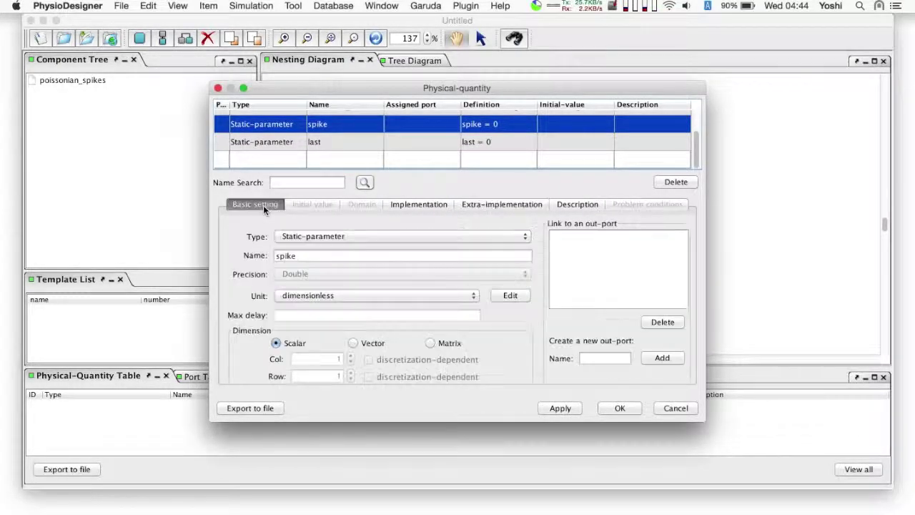
{"action": "left_click", "coordinate": [304, 238]}
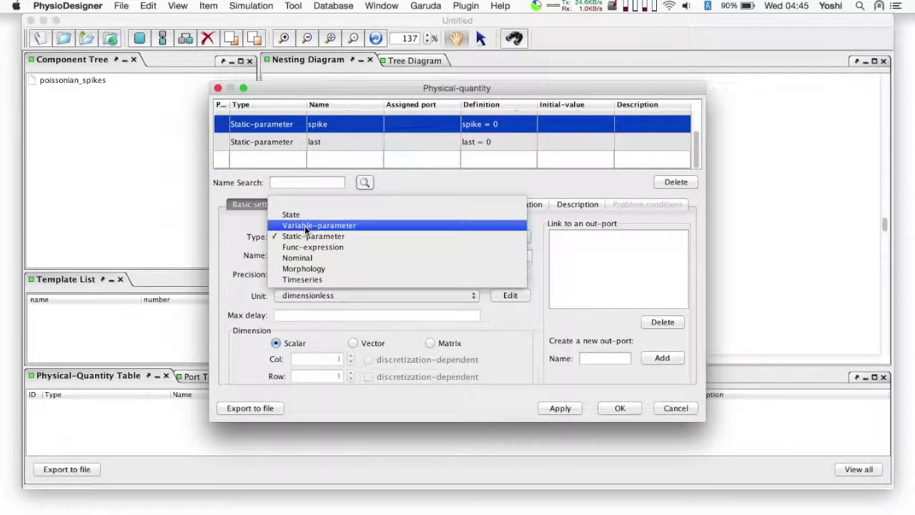
{"action": "left_click", "coordinate": [306, 226]}
- Give spike a conditional implementation that sets spike=1 if time>next_timing
{"action": "left_click", "coordinate": [413, 206]}
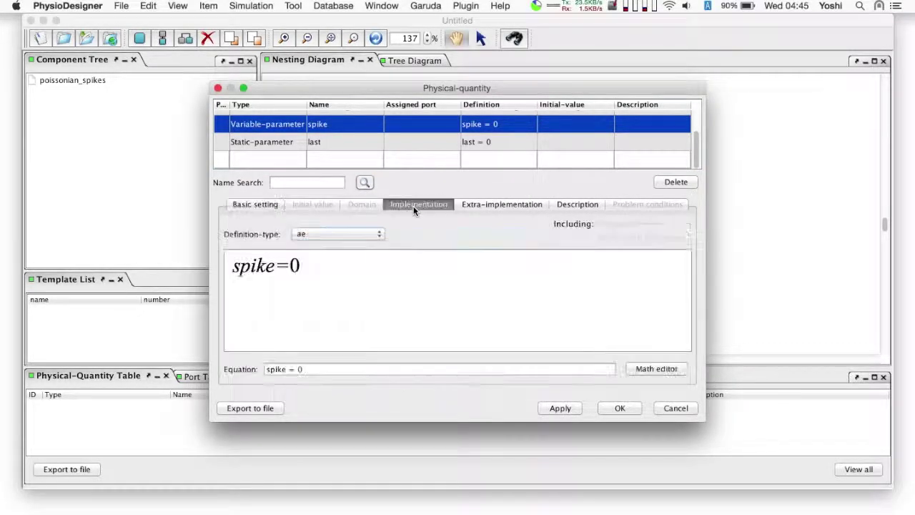
{"action": "left_click", "coordinate": [359, 235]}
{"action": "left_click", "coordinate": [339, 263]}
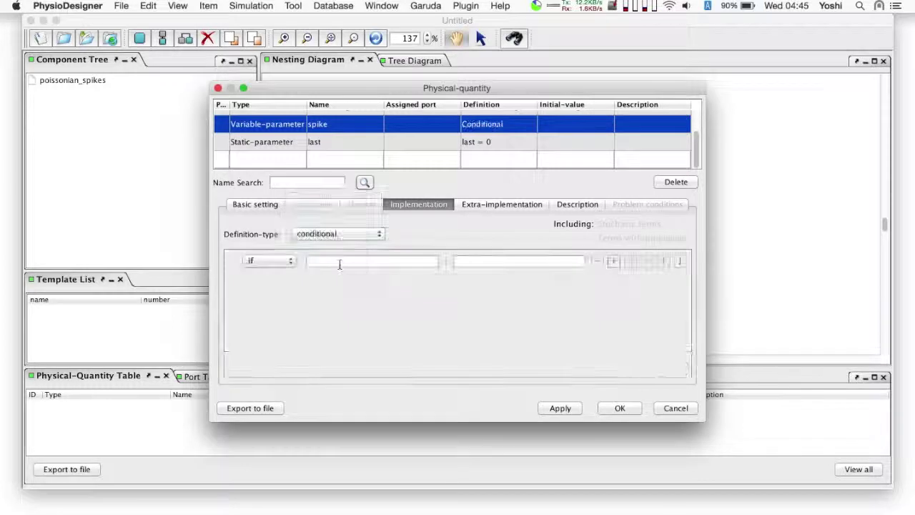
{"action": "left_click", "coordinate": [340, 263]}
{"action": "type", "text": "time>next"}
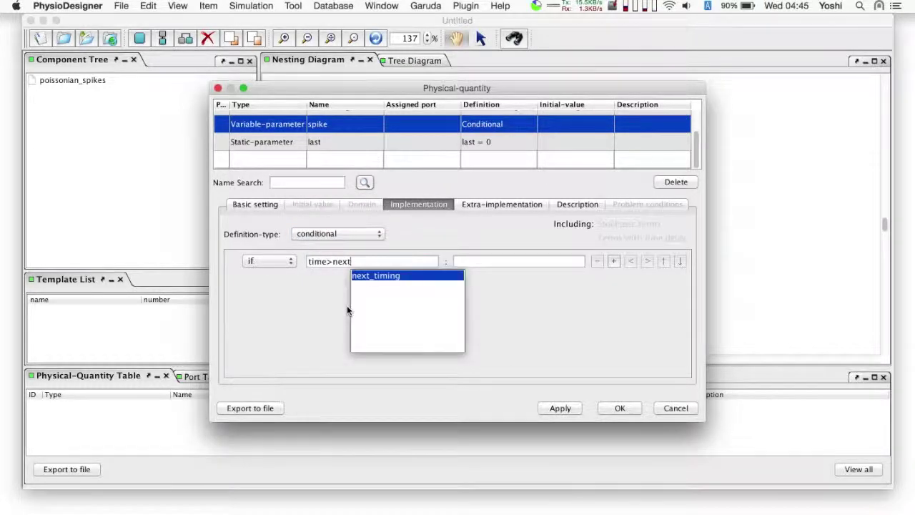
{"action": "left_click", "coordinate": [375, 275]}
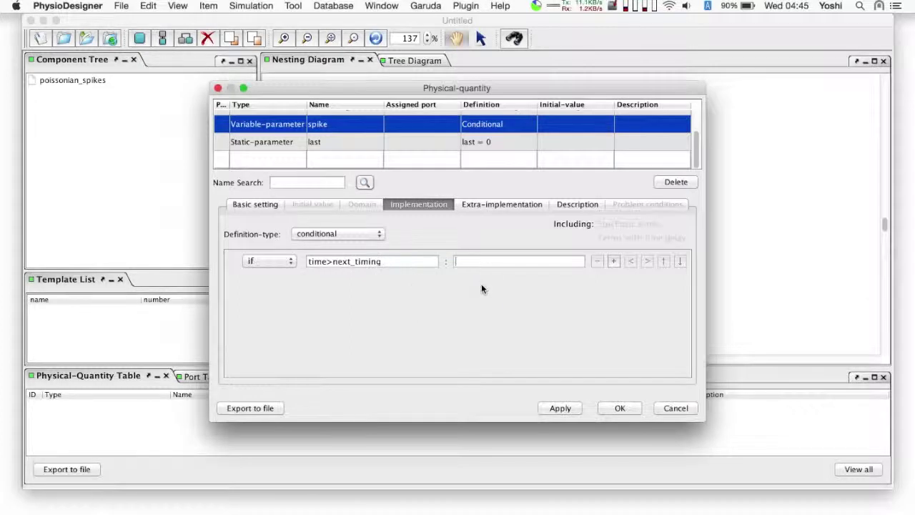
{"action": "type", "text": "spike"}
- Add an else branch with spike=0 to the conditional implementation of spike
{"action": "left_click", "coordinate": [614, 261]}
{"action": "left_click", "coordinate": [270, 279]}
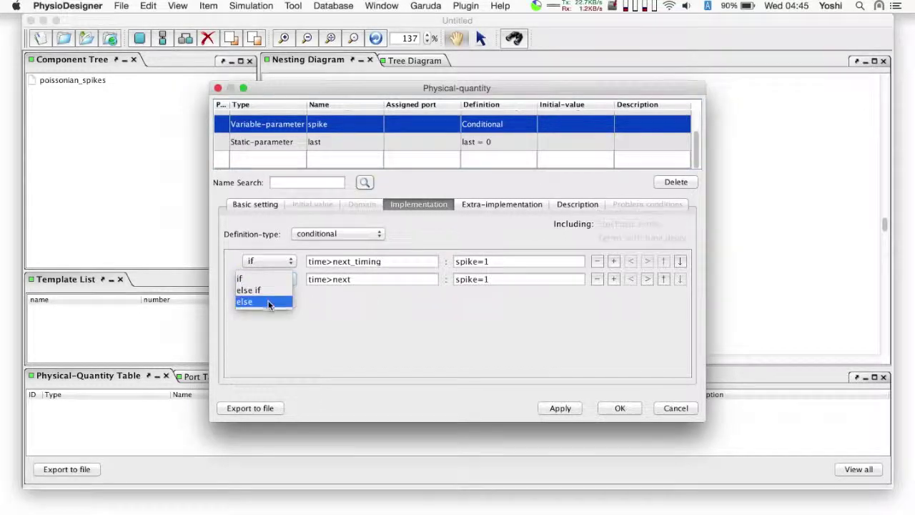
{"action": "left_click", "coordinate": [269, 306]}
{"action": "left_click", "coordinate": [499, 279]}
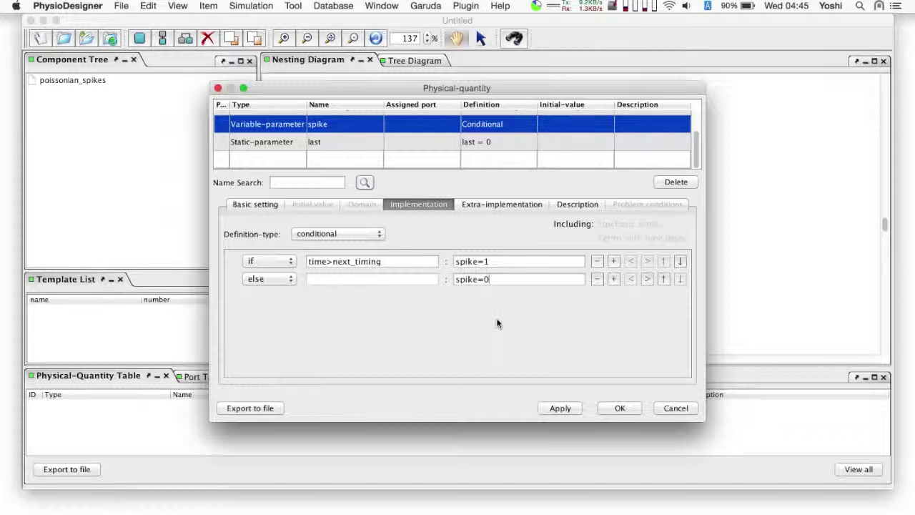
- Change the type of the quantity last to State and check its initial value and implementation
{"action": "left_click", "coordinate": [351, 144]}
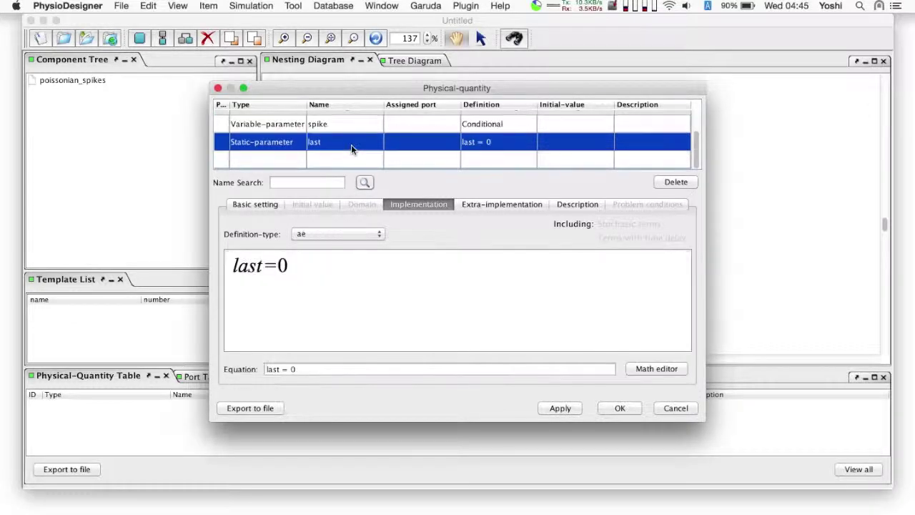
{"action": "left_click", "coordinate": [260, 204]}
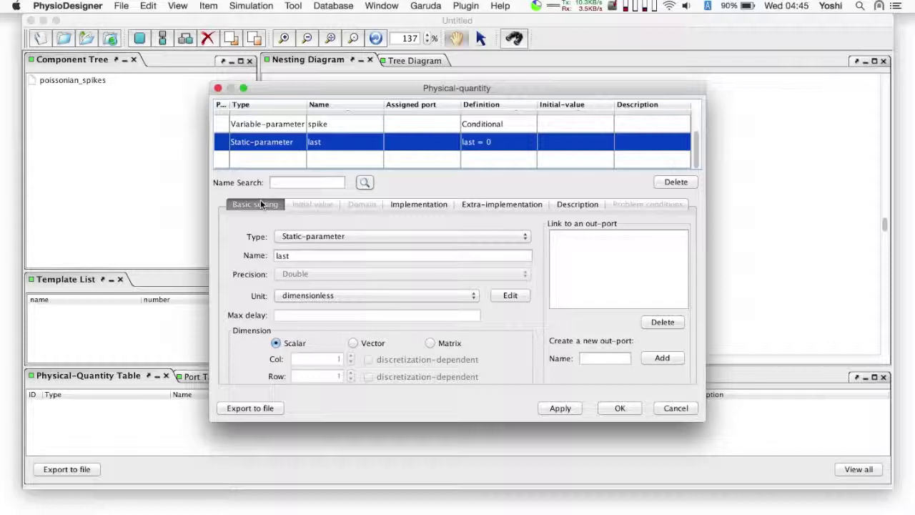
{"action": "left_click", "coordinate": [304, 236]}
{"action": "left_click", "coordinate": [300, 214]}
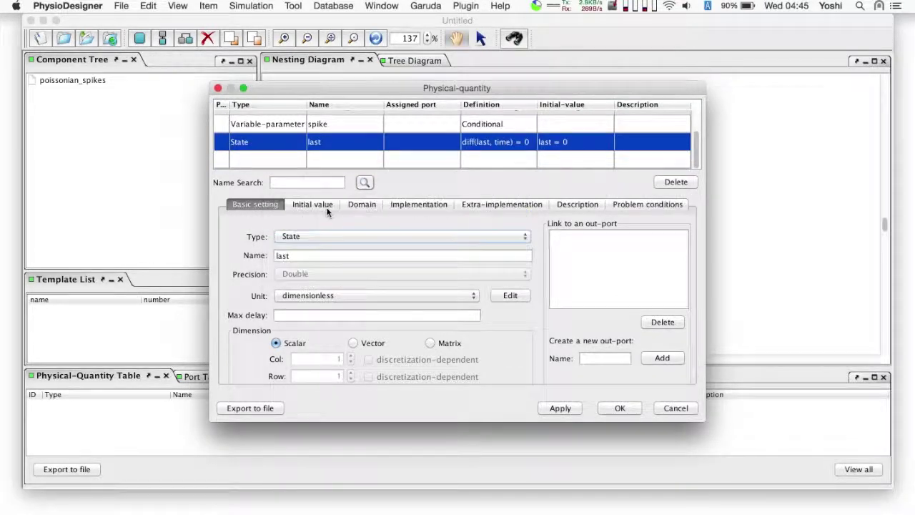
{"action": "left_click", "coordinate": [321, 204]}
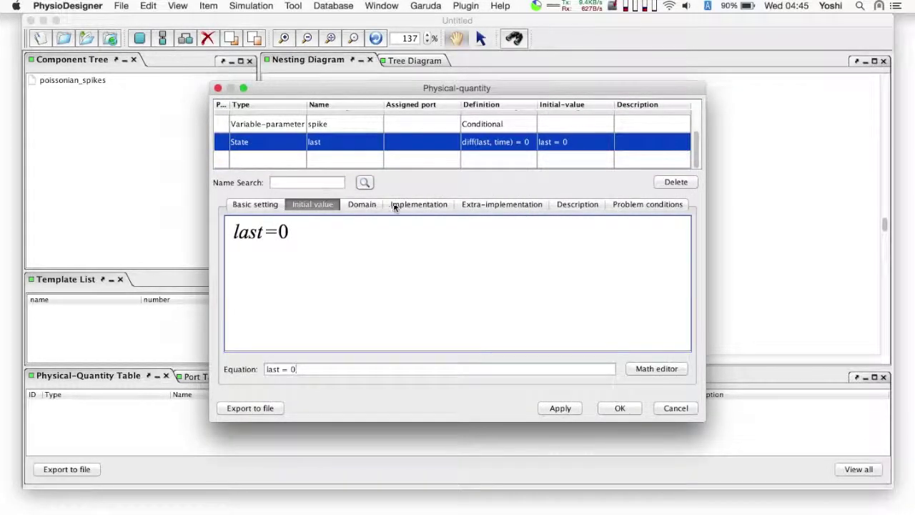
{"action": "left_click", "coordinate": [423, 206]}
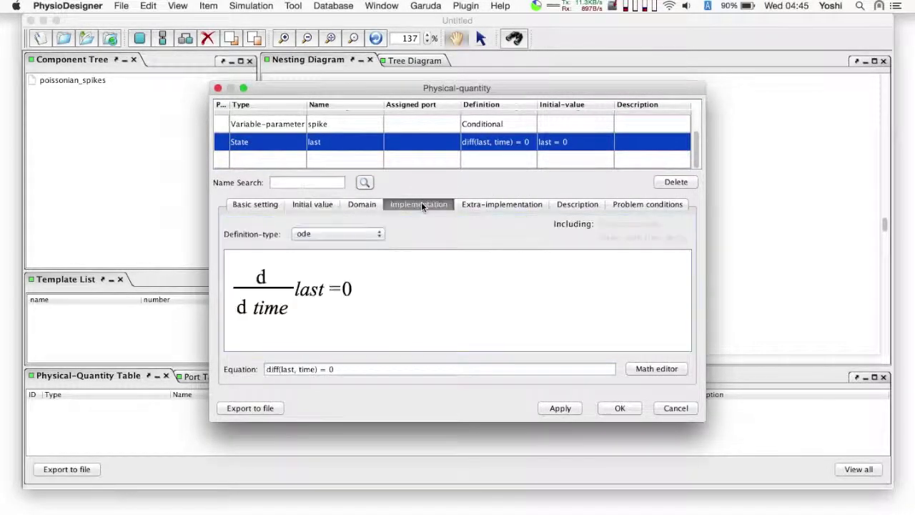
- Give last a conditional extra-implementation that sets last=next_timing if spike==1
{"action": "left_click", "coordinate": [491, 206]}
{"action": "left_click", "coordinate": [374, 234]}
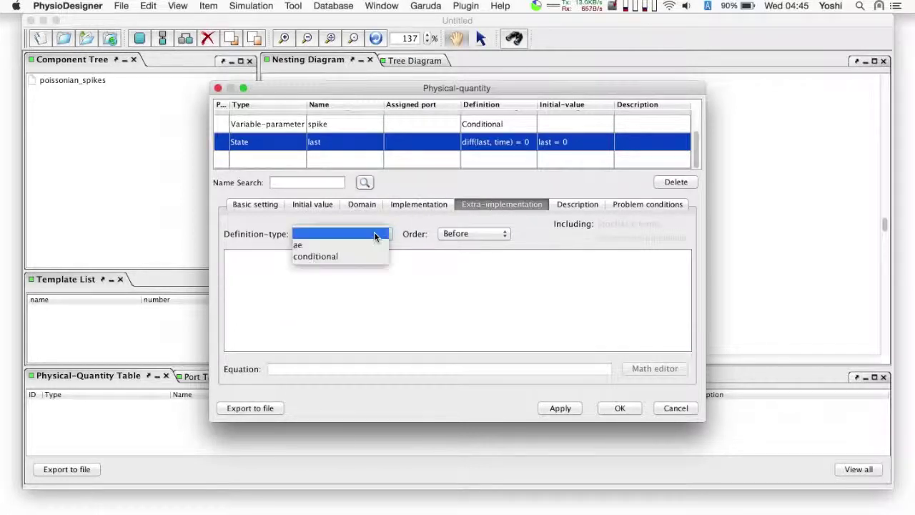
{"action": "left_click", "coordinate": [368, 255]}
{"action": "left_click", "coordinate": [369, 260]}
{"action": "type", "text": "spike"}
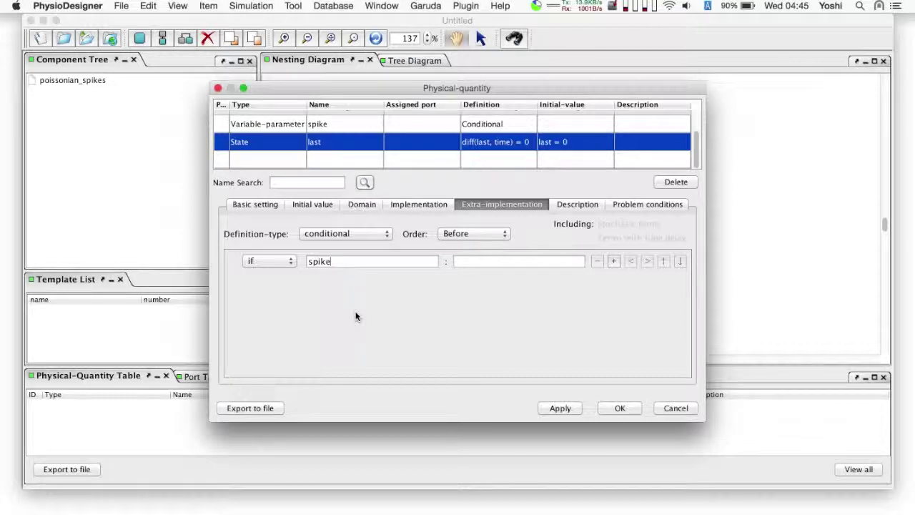
{"action": "type", "text": "==1"}
{"action": "key", "text": "Tab"}
{"action": "type", "text": "last=next"}
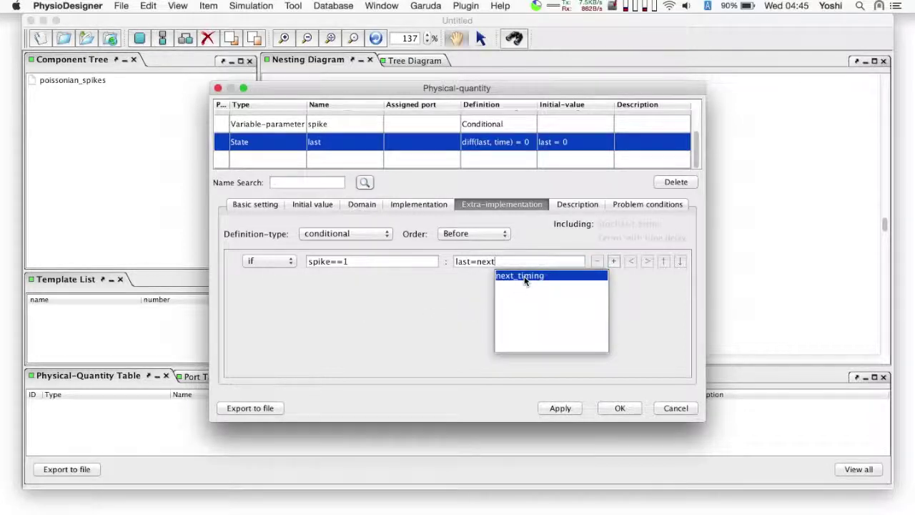
{"action": "left_click", "coordinate": [527, 278]}
- Set the order of last's extra-implementation to After and accept the physical-quantity definitions
{"action": "left_click", "coordinate": [489, 236]}
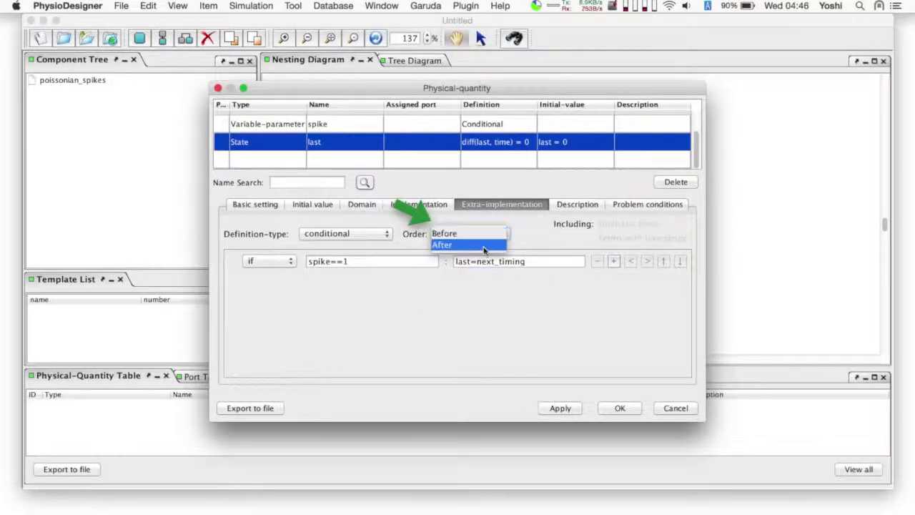
{"action": "left_click", "coordinate": [483, 246]}
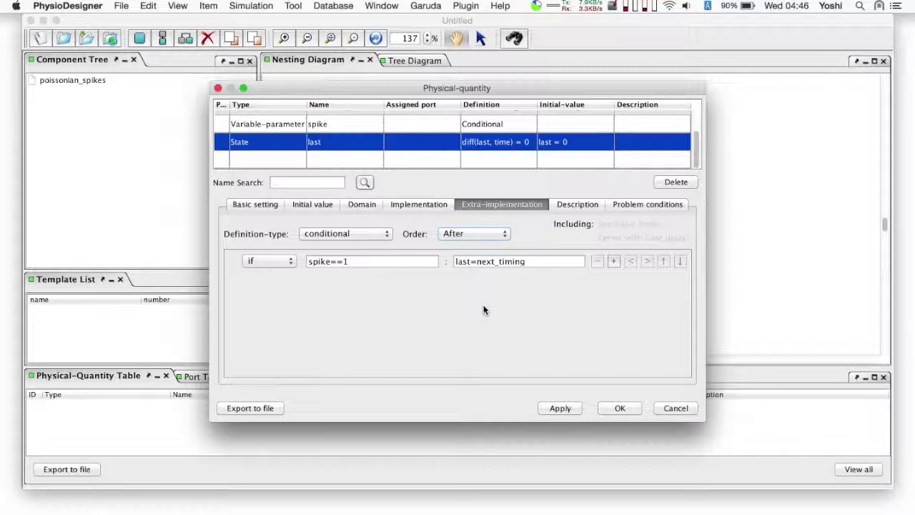
{"action": "left_click", "coordinate": [620, 407]}
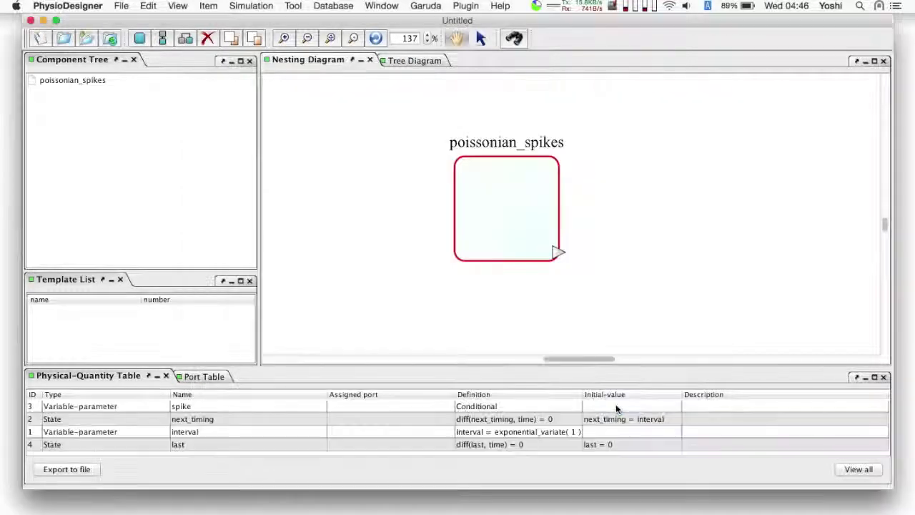
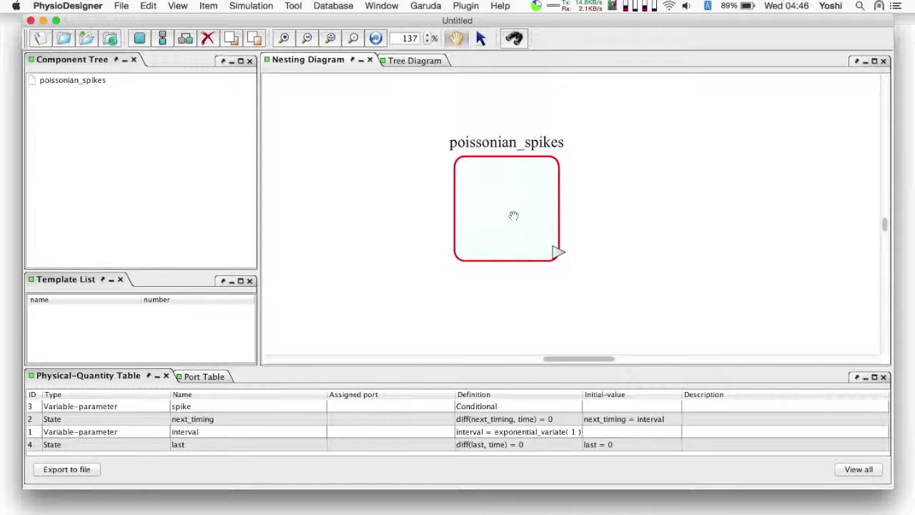
- Add an out-port named spike to the poissonian_spikes module and link it to the physical quantity spike
{"action": "right_click", "coordinate": [512, 142]}
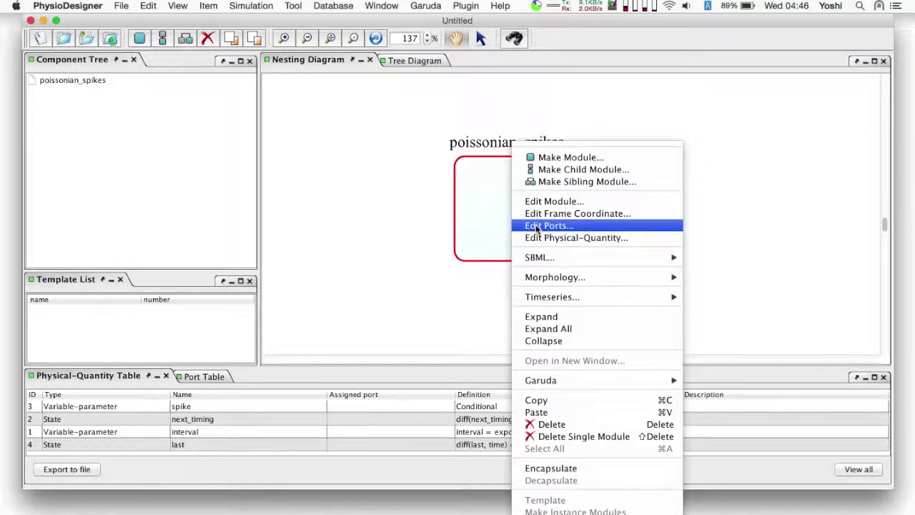
{"action": "left_click", "coordinate": [536, 226]}
{"action": "double_click", "coordinate": [356, 280]}
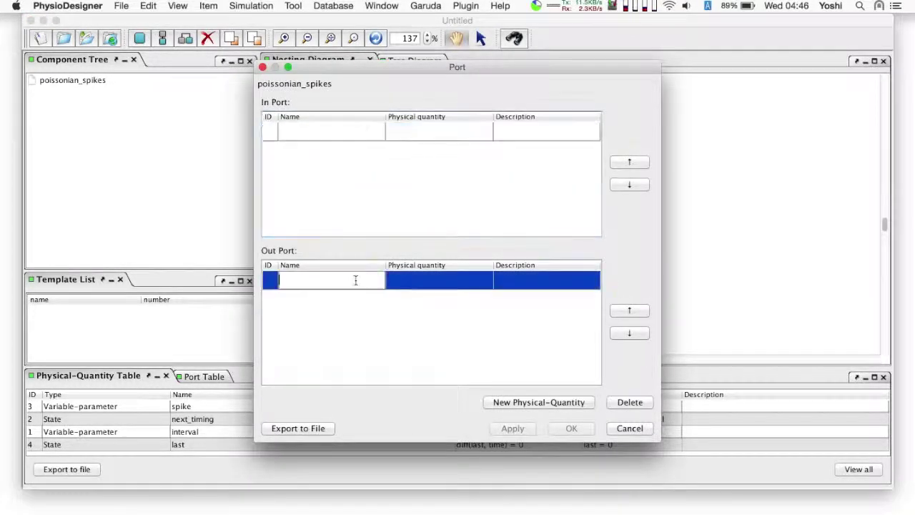
{"action": "type", "text": "spike"}
{"action": "key", "text": "Return"}
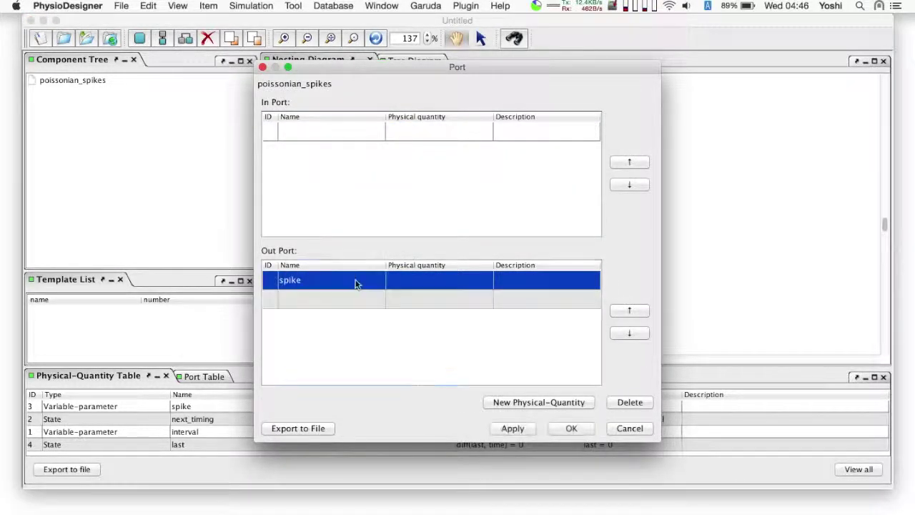
{"action": "left_click", "coordinate": [428, 283]}
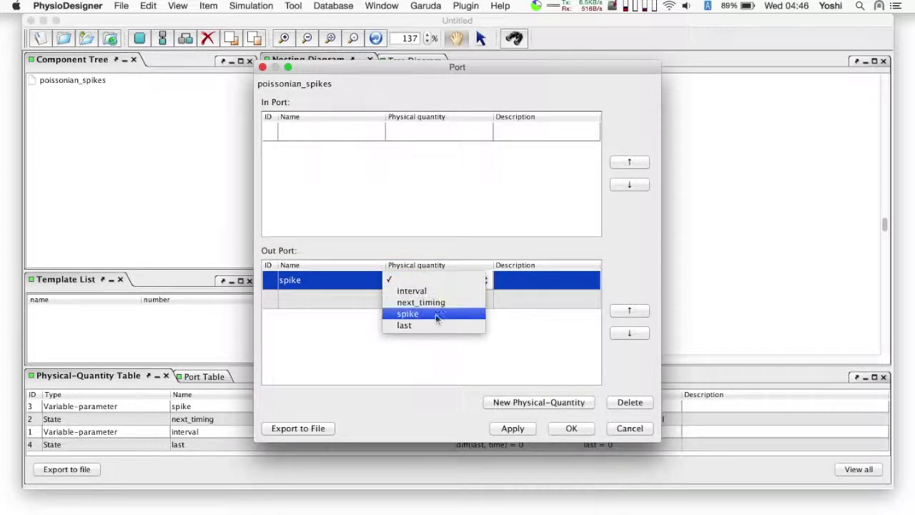
{"action": "left_click", "coordinate": [436, 315]}
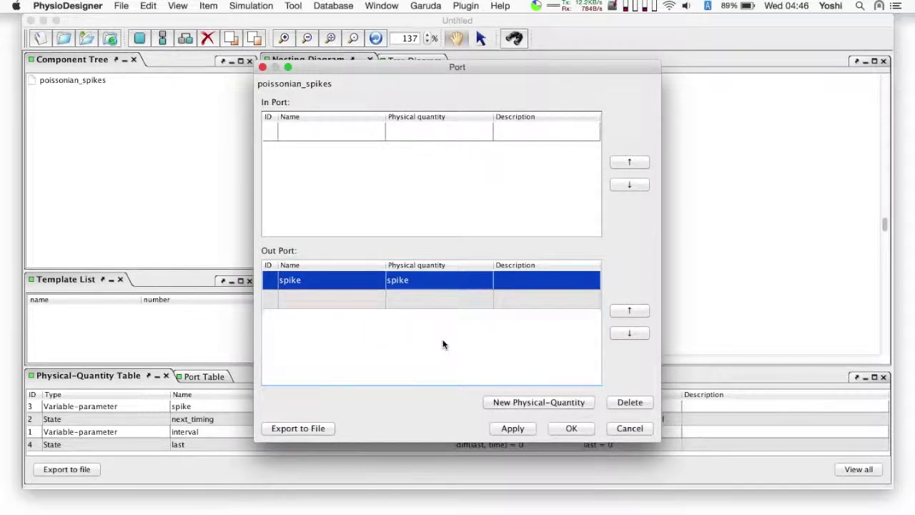
{"action": "left_click", "coordinate": [570, 428]}
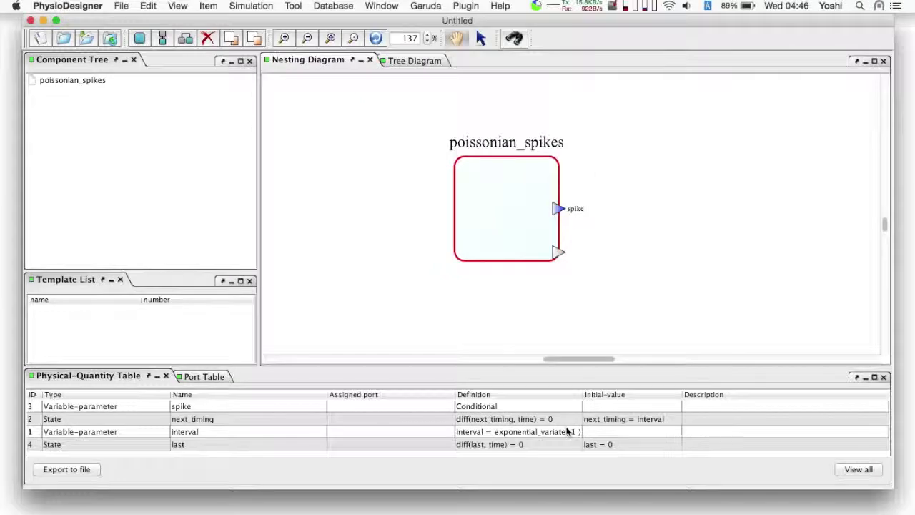
- Name the model poissonian_spikes and save it to the Desktop as poissonian_spikes
{"action": "left_click", "coordinate": [88, 41]}
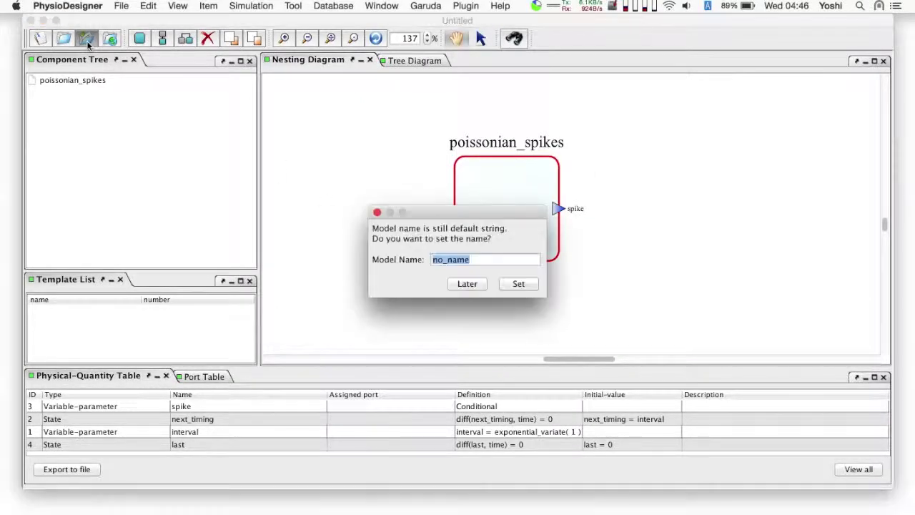
{"action": "type", "text": "poissonian_"}
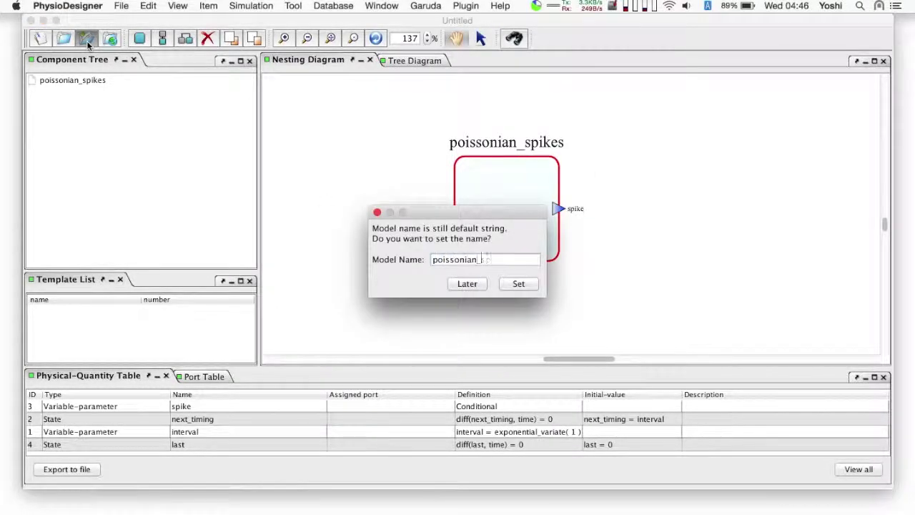
{"action": "type", "text": "spikes"}
{"action": "left_click", "coordinate": [520, 284]}
{"action": "type", "text": "pois"}
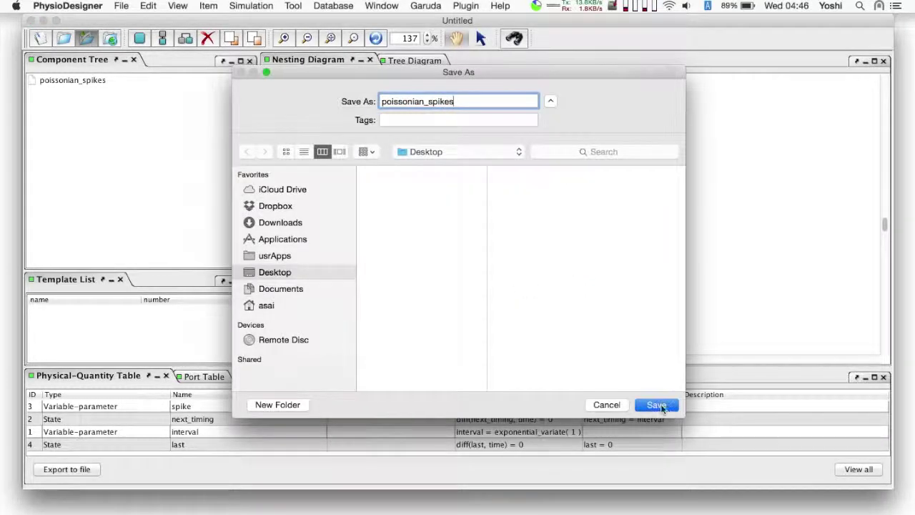
{"action": "left_click", "coordinate": [659, 405]}
- Switch to the Flint simulator and run the poissonian_spikes model with the current general settings
{"action": "left_click", "coordinate": [251, 6]}
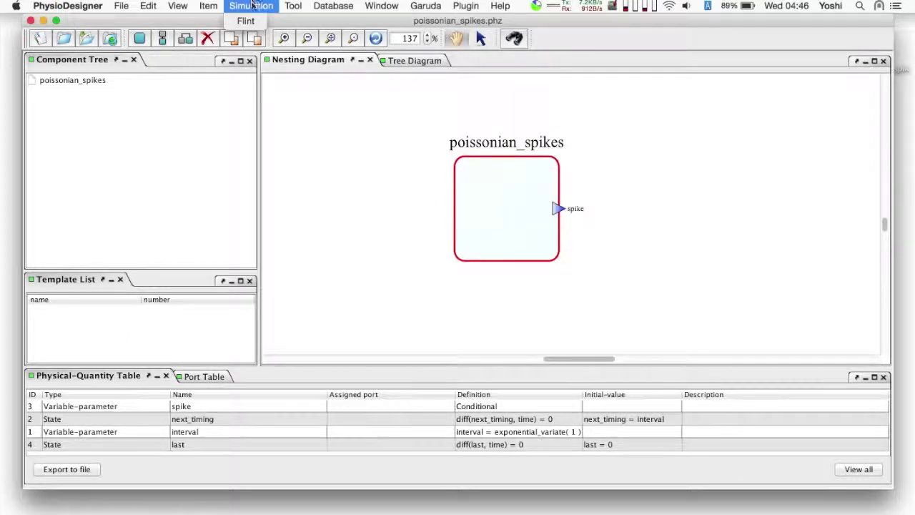
{"action": "left_click", "coordinate": [250, 19]}
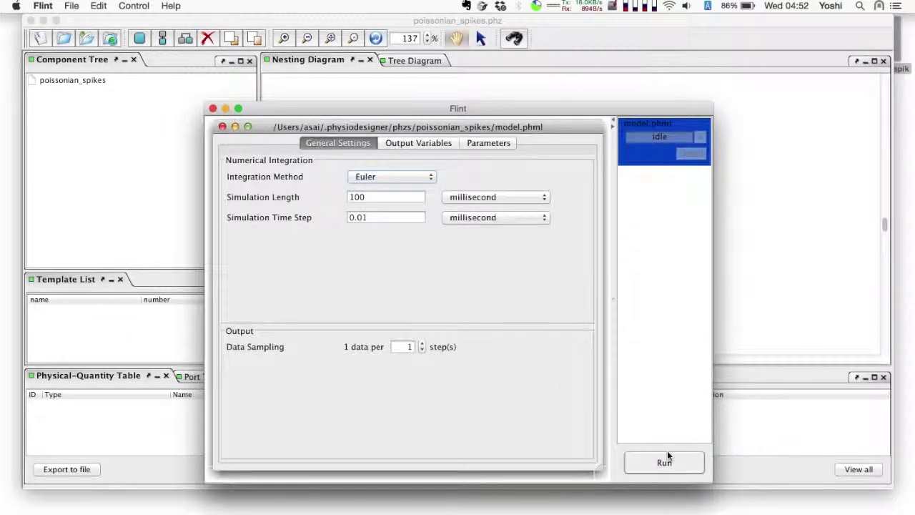
{"action": "left_click", "coordinate": [669, 462]}
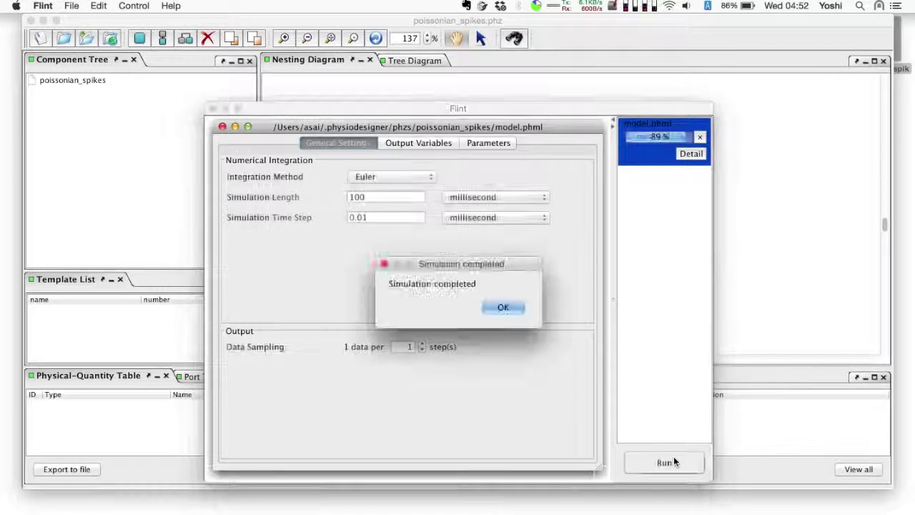
{"action": "left_click", "coordinate": [502, 308]}
- Examine interval over time in a Y1 plot of the simulation results, zooming in, and take it off the plot again
{"action": "left_click", "coordinate": [688, 155]}
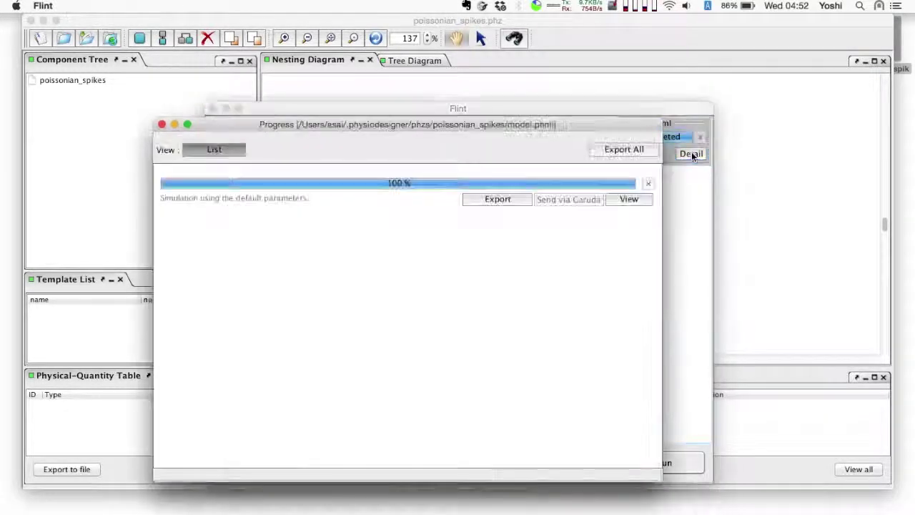
{"action": "left_click", "coordinate": [631, 199]}
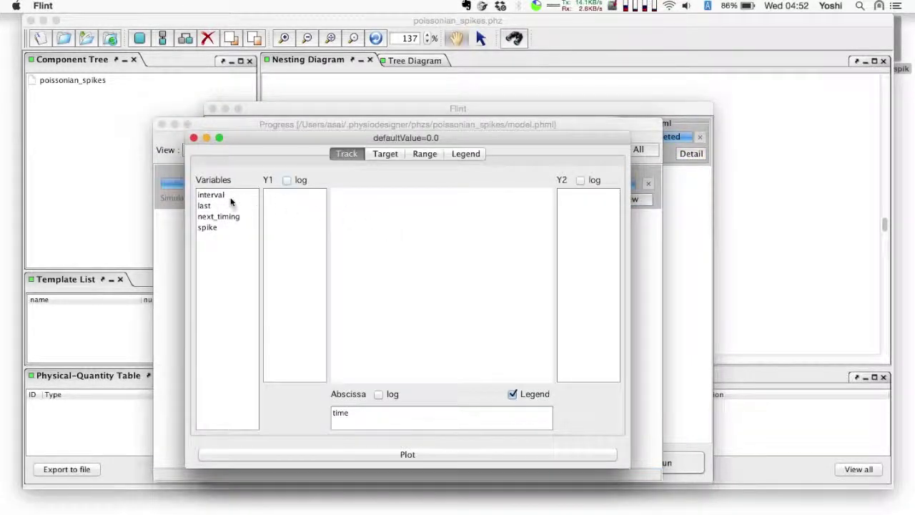
{"action": "left_click_drag", "start_coordinate": [226, 201], "coordinate": [293, 209]}
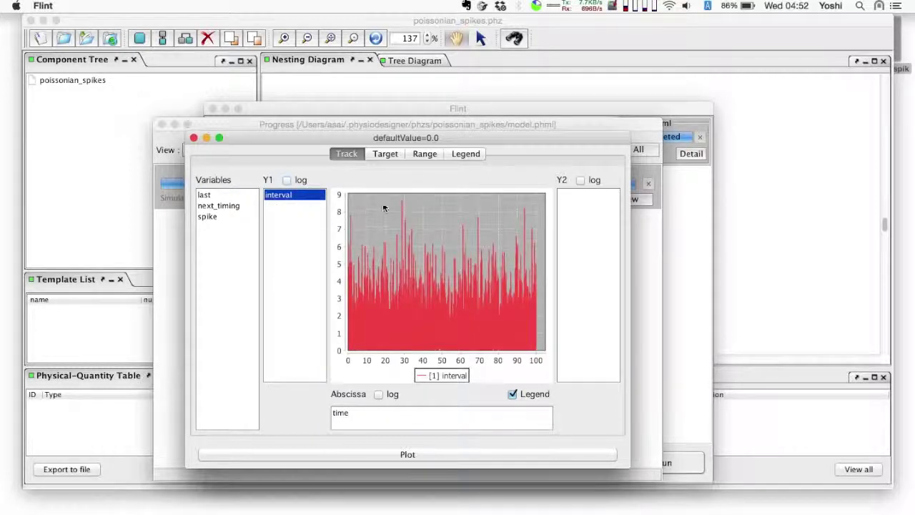
{"action": "left_click_drag", "start_coordinate": [385, 198], "coordinate": [432, 351]}
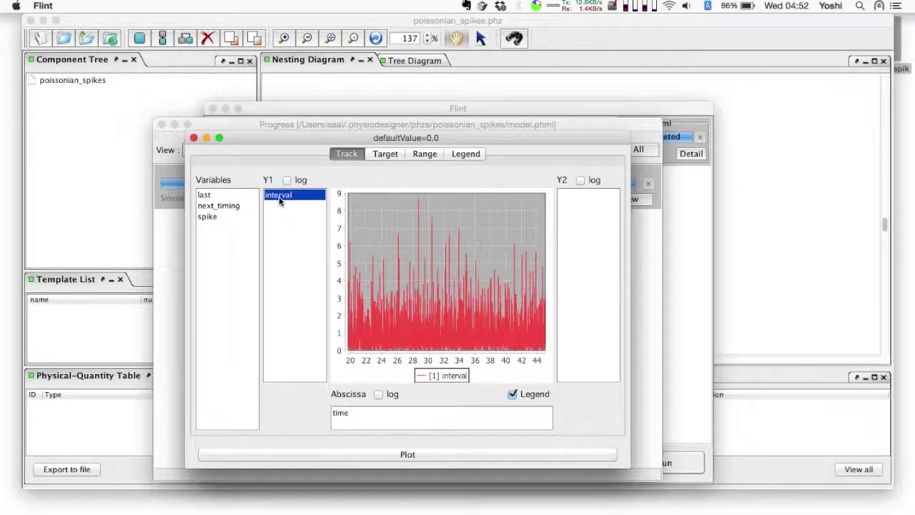
{"action": "left_click_drag", "start_coordinate": [279, 200], "coordinate": [232, 236]}
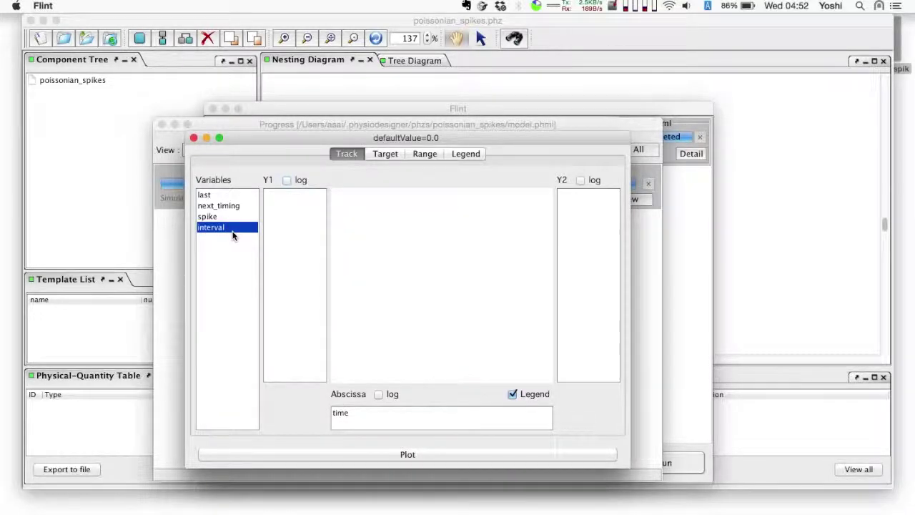
- Examine spike over time in a Y1 plot, zooming in on roughly 8 to 27 on the time axis, and take it off the plot again
{"action": "left_click_drag", "start_coordinate": [214, 217], "coordinate": [284, 230]}
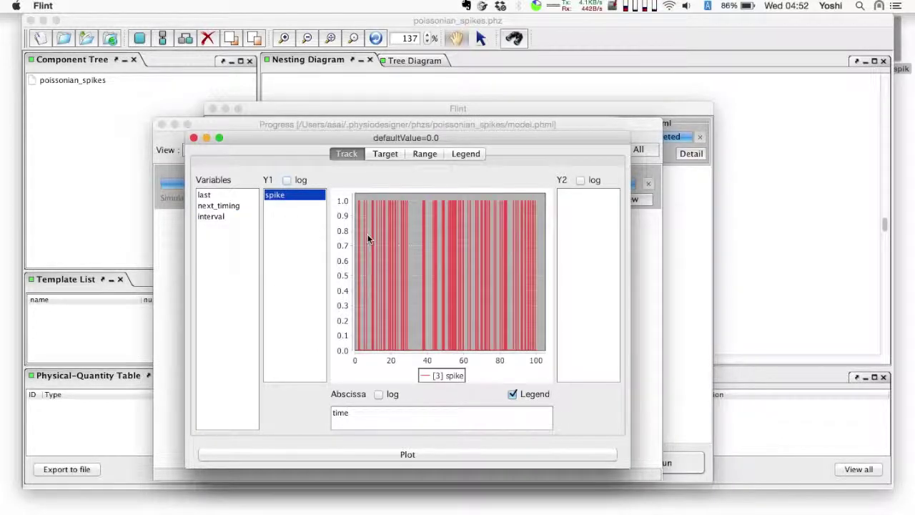
{"action": "left_click_drag", "start_coordinate": [373, 200], "coordinate": [404, 366]}
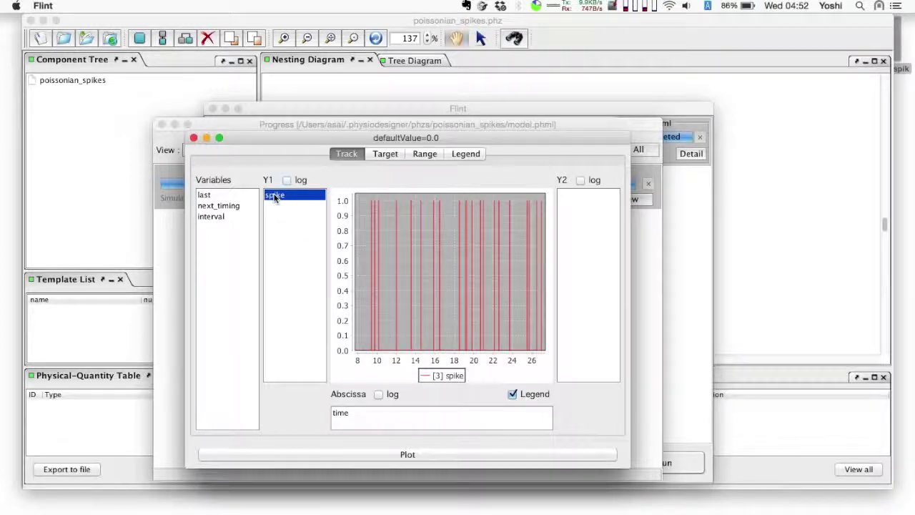
{"action": "left_click_drag", "start_coordinate": [276, 198], "coordinate": [220, 245]}
- Plot next_timing over time on Y1 and examine its stepwise course
{"action": "left_click", "coordinate": [218, 205]}
{"action": "left_click_drag", "start_coordinate": [218, 205], "coordinate": [289, 221]}
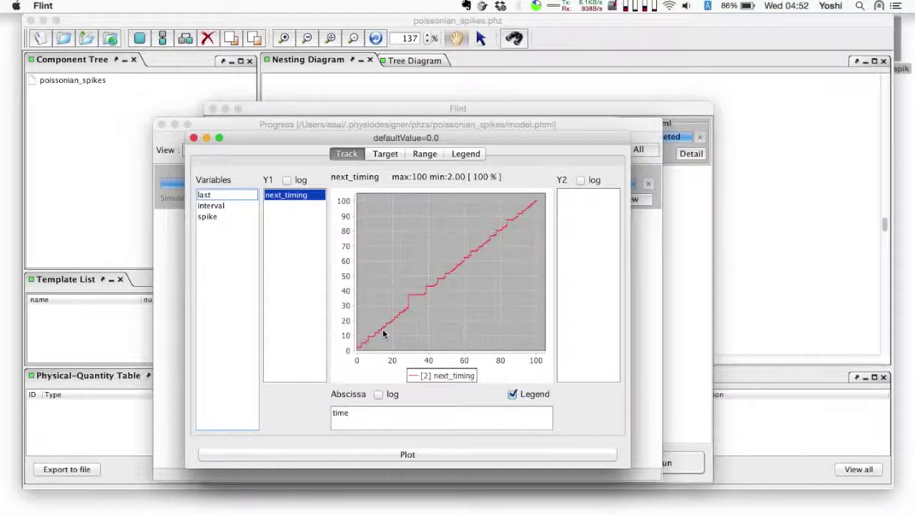
{"action": "left_click_drag", "start_coordinate": [393, 254], "coordinate": [451, 254]}
- Replace next_timing with spike on the Y1 axis and move the plot window aside
{"action": "left_click_drag", "start_coordinate": [307, 189], "coordinate": [222, 247]}
{"action": "left_click_drag", "start_coordinate": [209, 217], "coordinate": [288, 224]}
{"action": "left_click_drag", "start_coordinate": [347, 140], "coordinate": [209, 89]}
- Close the progress window of the first simulation and run the poissonian_spikes model again with the same general settings
{"action": "left_click", "coordinate": [543, 154]}
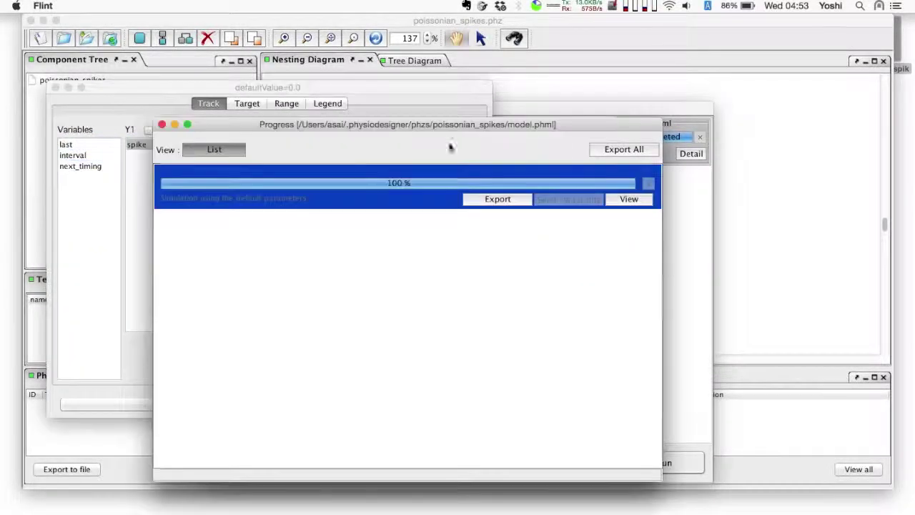
{"action": "left_click", "coordinate": [162, 125]}
{"action": "left_click", "coordinate": [580, 340]}
{"action": "left_click", "coordinate": [665, 463]}
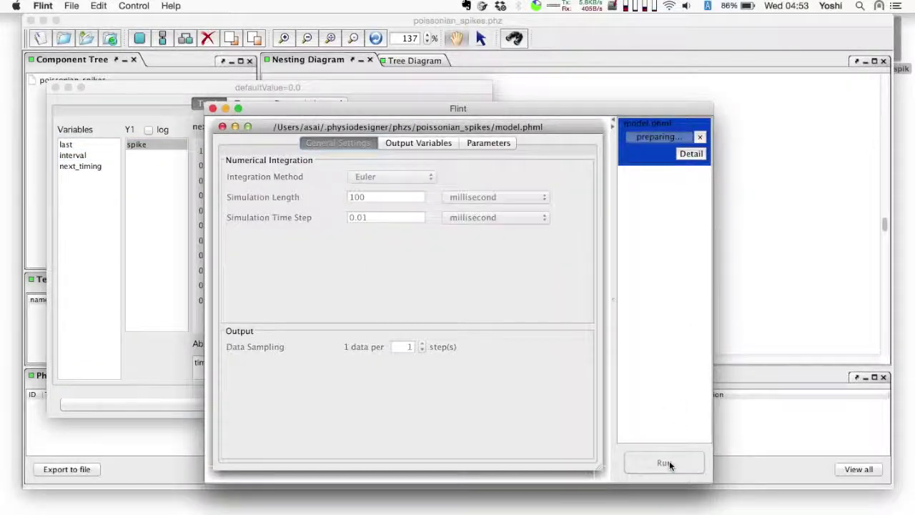
{"action": "left_click", "coordinate": [503, 306]}
- Open the results of the second simulation run and plot spike over time on Y1
{"action": "left_click", "coordinate": [681, 155]}
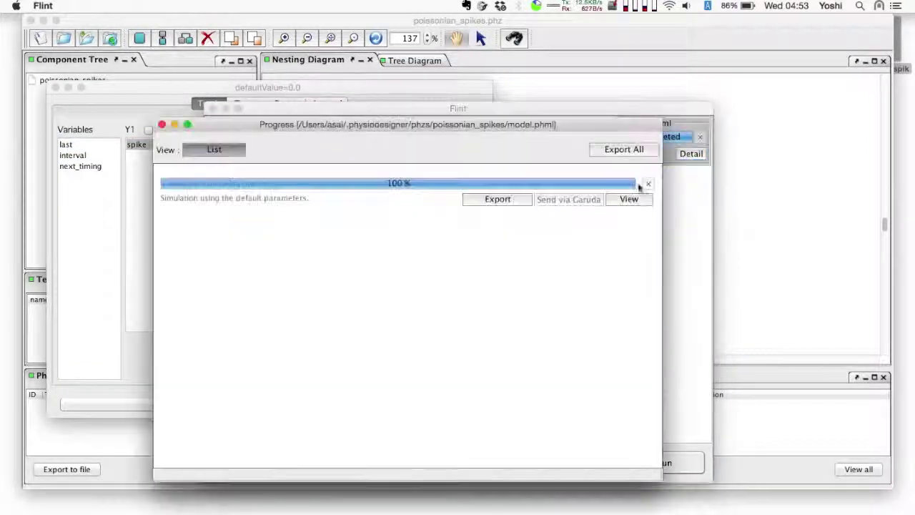
{"action": "left_click", "coordinate": [629, 198]}
{"action": "left_click_drag", "start_coordinate": [228, 230], "coordinate": [294, 229]}
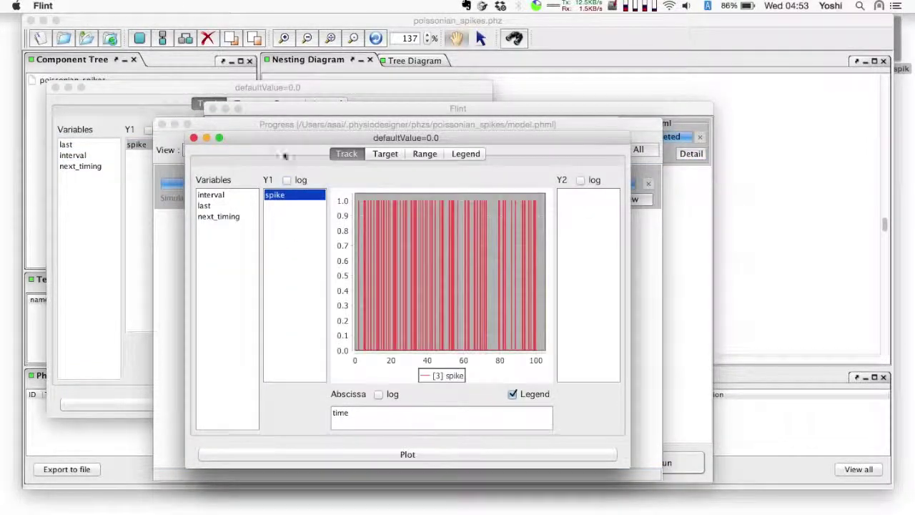
- Arrange the plot windows of the two runs side by side to compare their spike trains
{"action": "left_click_drag", "start_coordinate": [270, 135], "coordinate": [519, 148]}
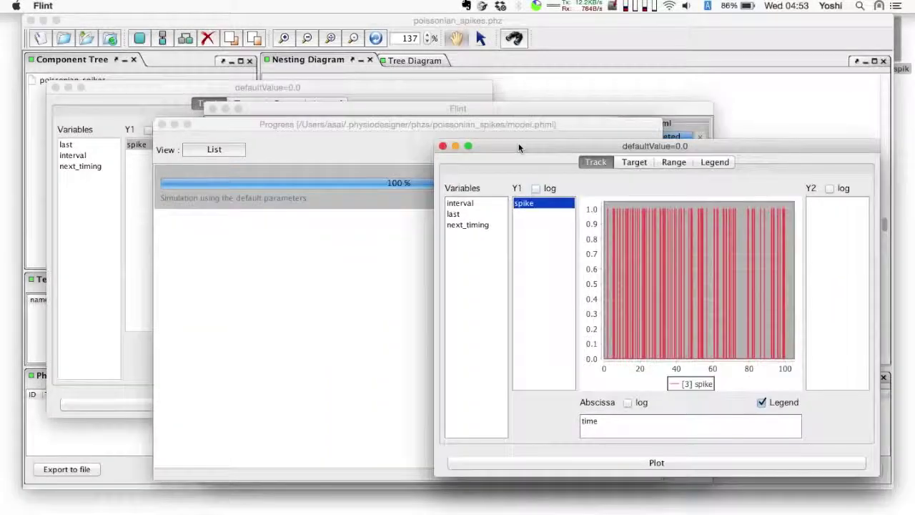
{"action": "left_click", "coordinate": [322, 85]}
{"action": "left_click_drag", "start_coordinate": [321, 84], "coordinate": [398, 141]}
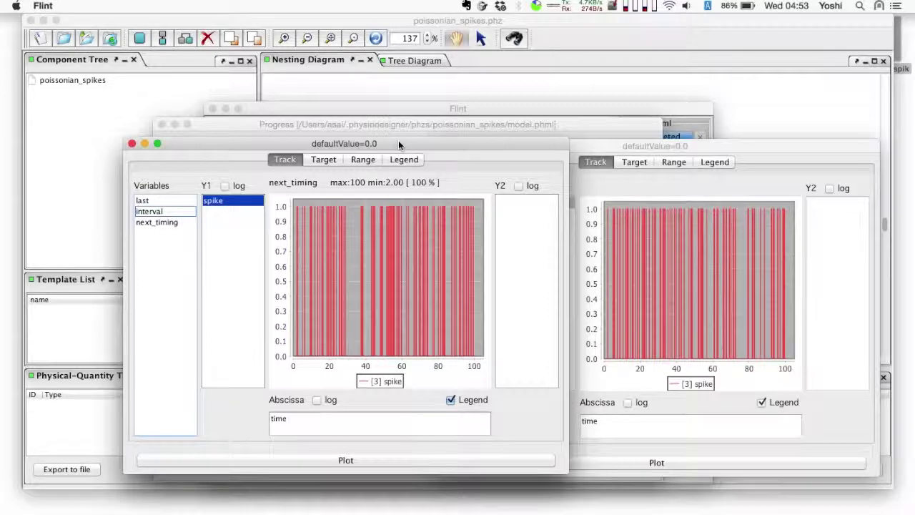